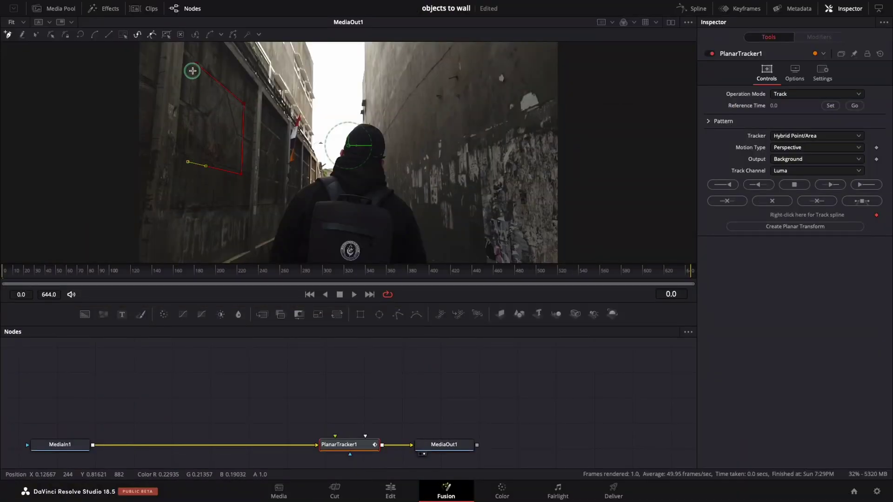
- Preview the finished comps: track the wall region, turn the wall text yellow, and track the woman's mask
click(866, 185)
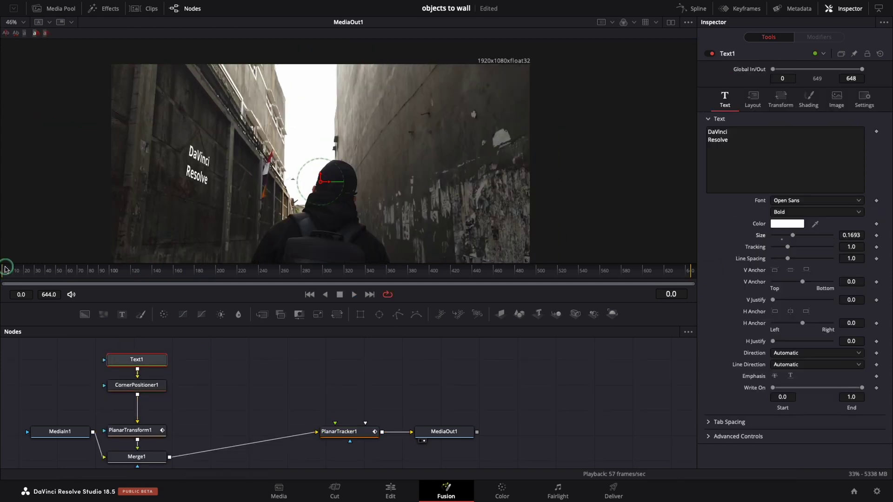
click(787, 223)
click(84, 414)
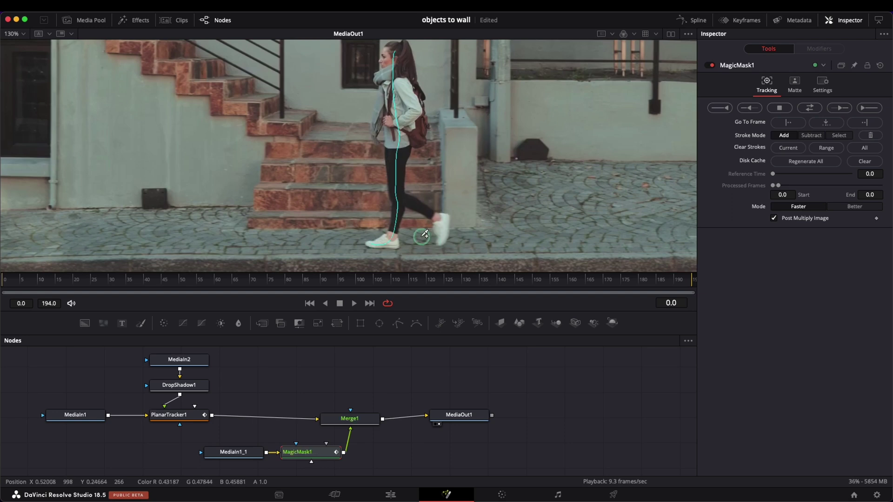
key(ctrl+f)
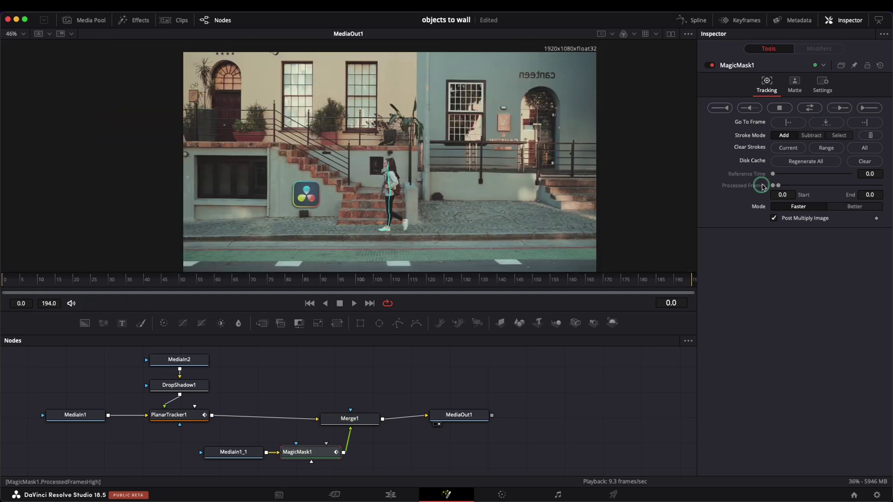
click(869, 108)
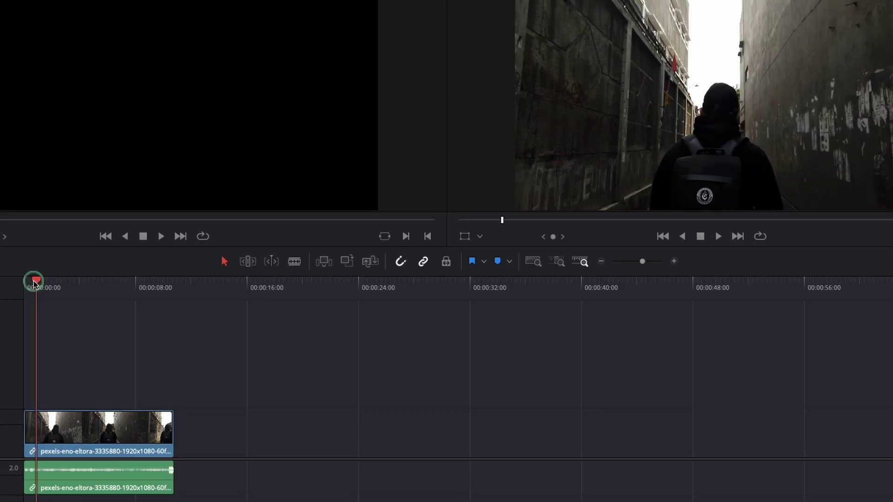
- Preview the alley clip, open it in Fusion, and select MediaIn1 after moving both nodes lower
drag(68, 282, 45, 282)
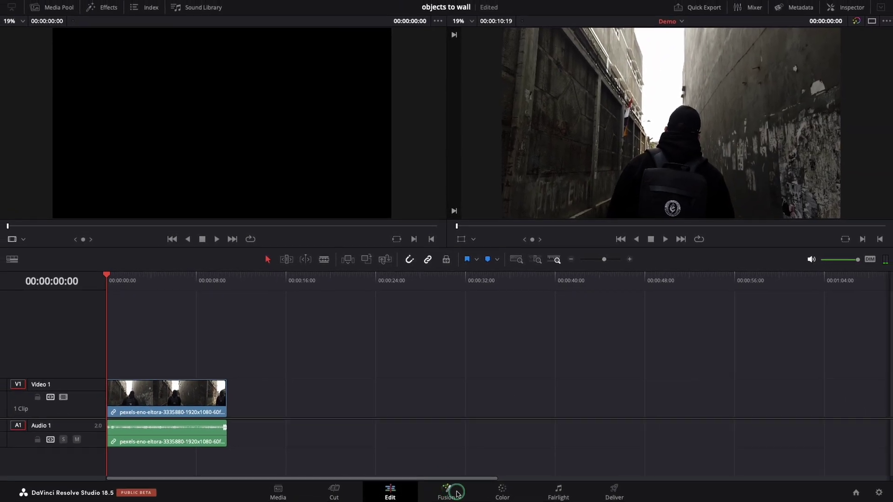
click(461, 496)
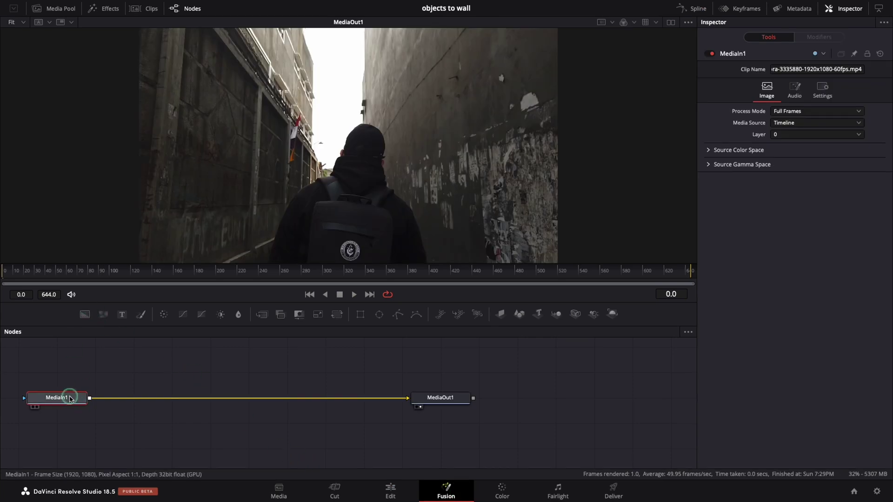
drag(52, 373, 464, 451)
click(54, 444)
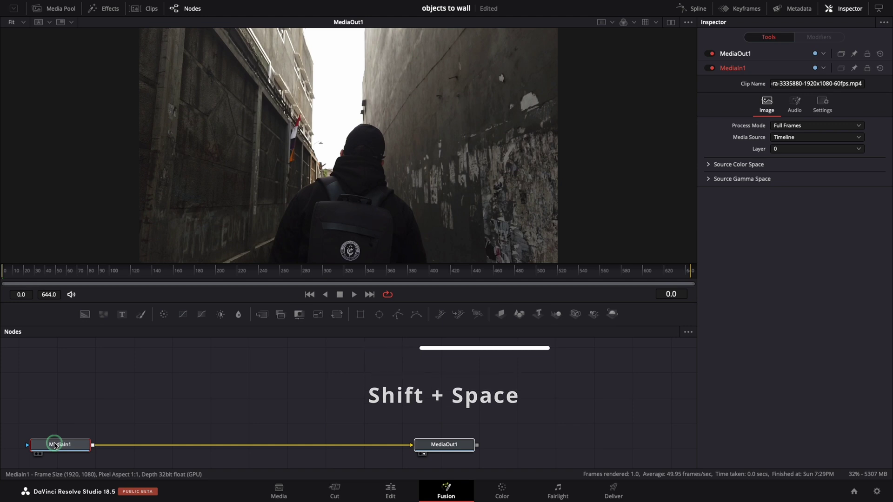
- Add a Planar Tracker via the 'plana' search and insert it between MediaIn1 and MediaOut1
key(shift+space)
text(plana)
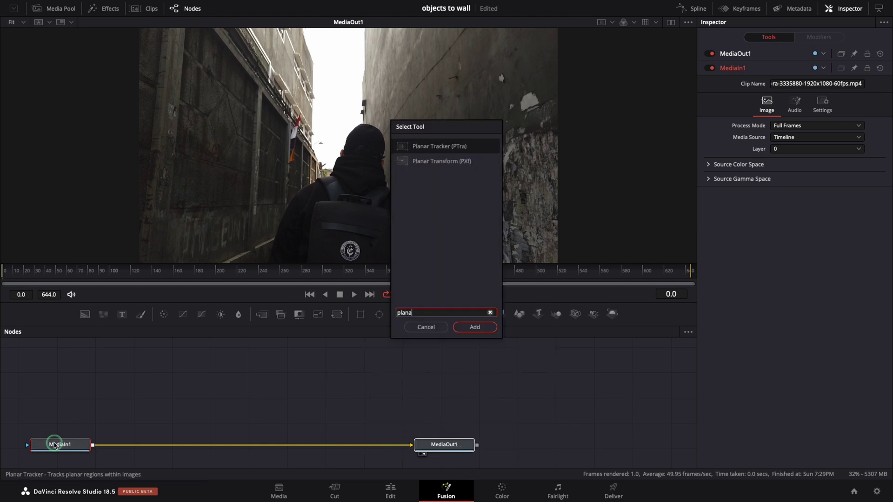
click(485, 329)
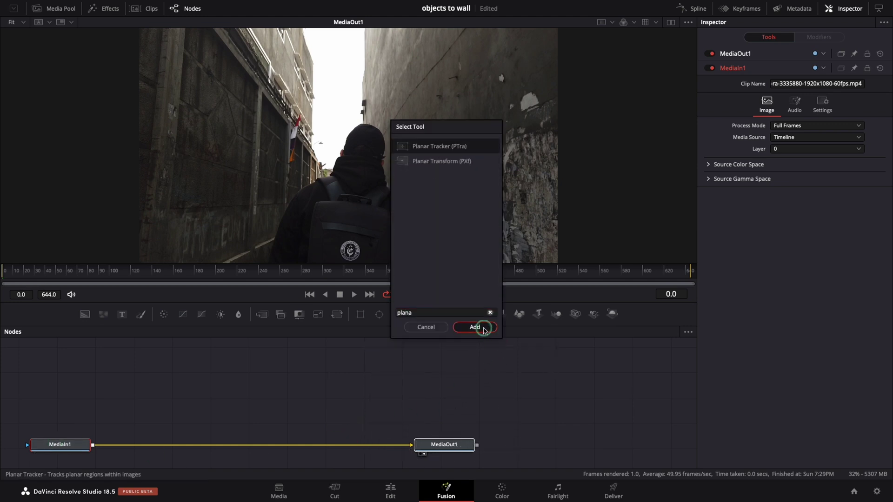
drag(146, 444, 355, 448)
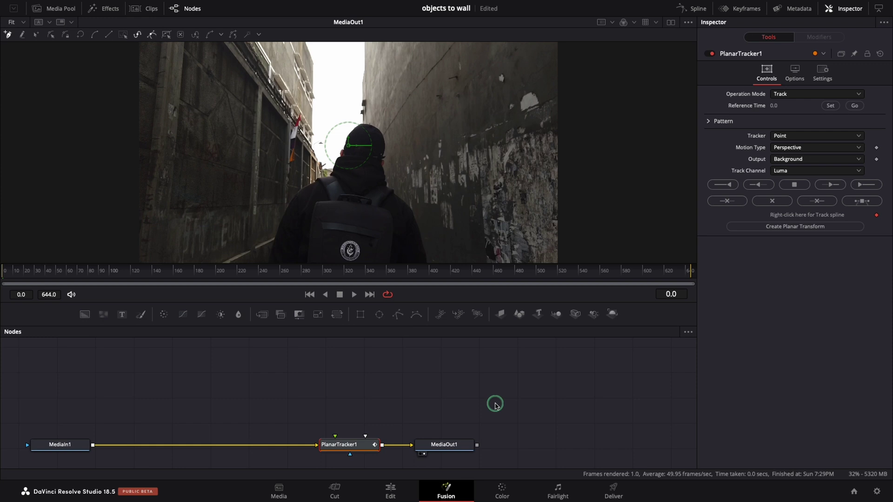
- Set PlanarTracker1 to Track mode, Hybrid Point/Area tracker and Perspective motion, then check its Options
click(785, 98)
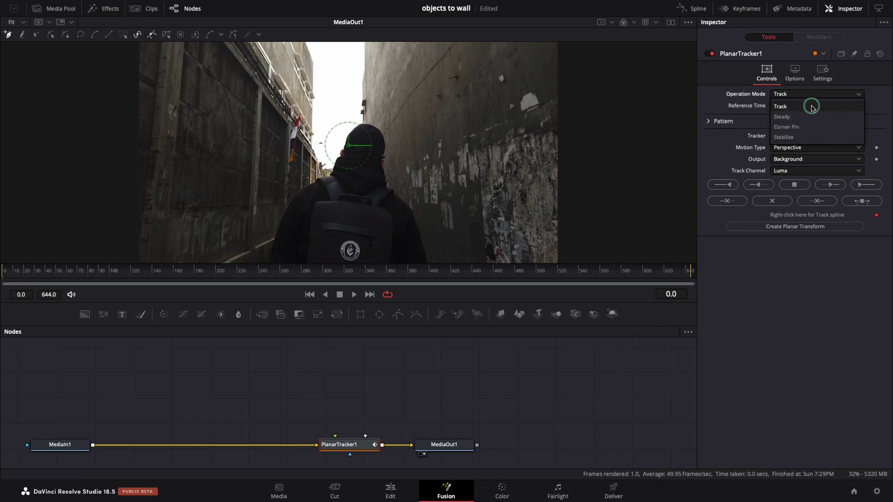
click(812, 107)
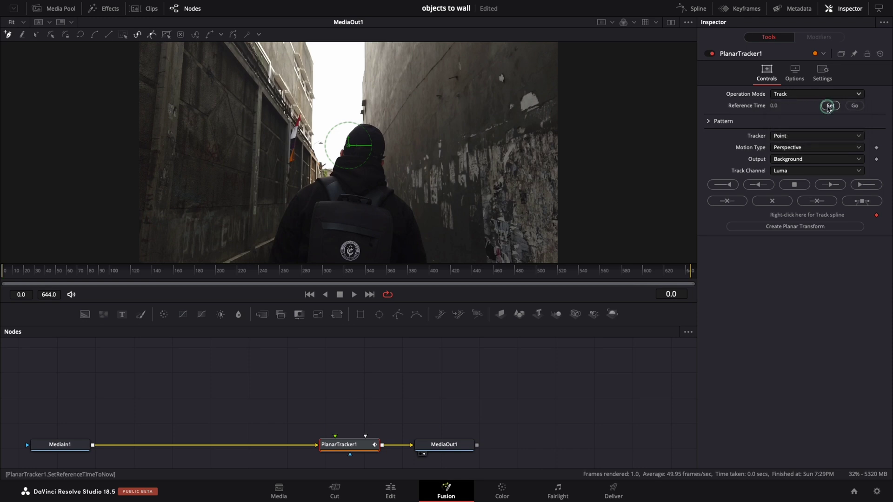
click(824, 138)
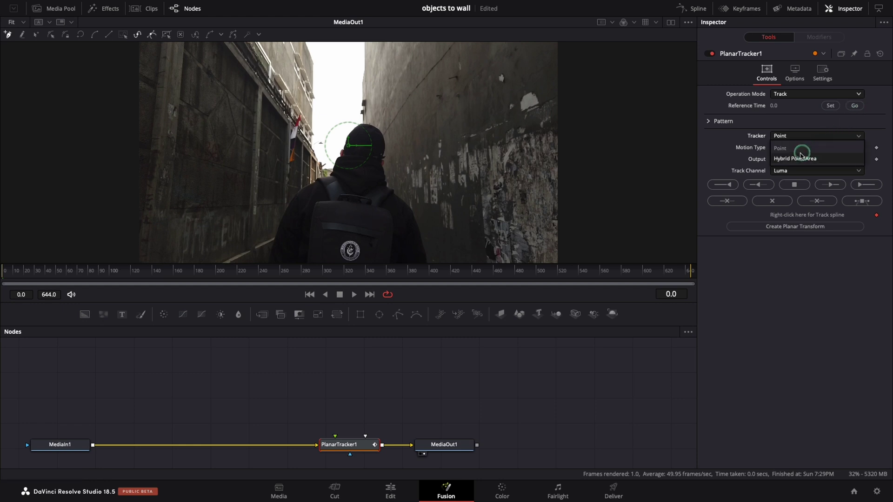
click(826, 160)
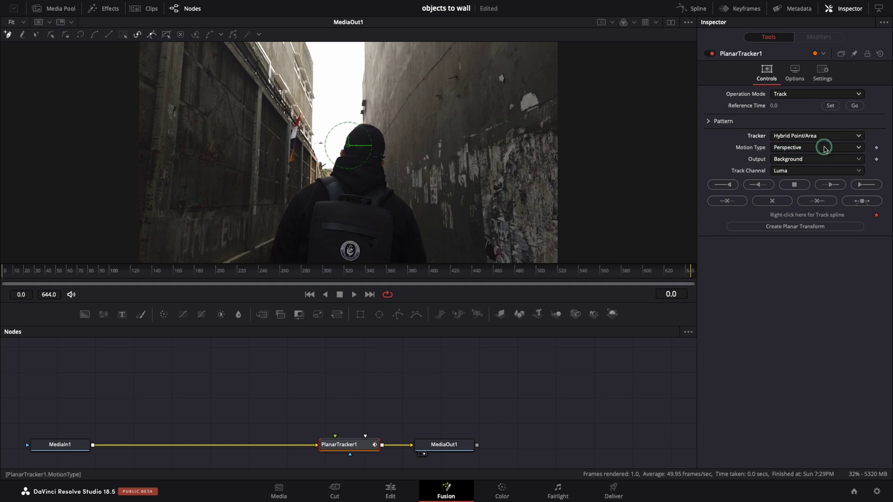
click(825, 149)
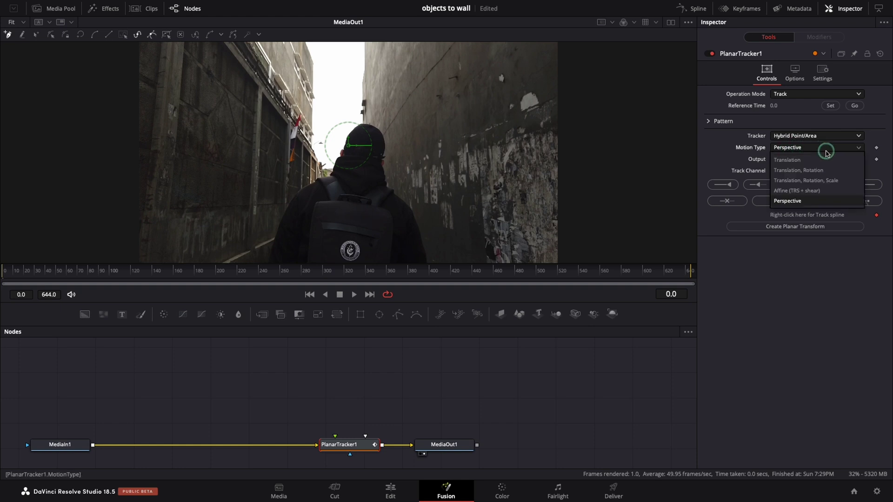
click(834, 201)
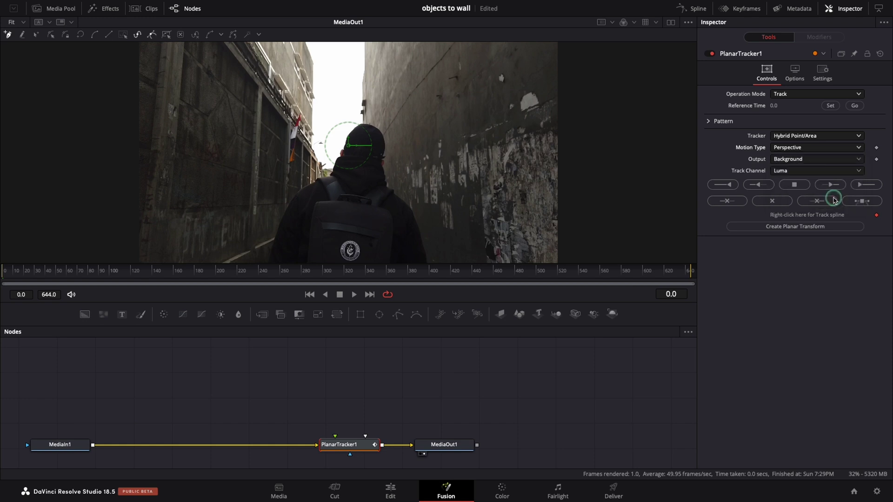
click(797, 78)
click(791, 127)
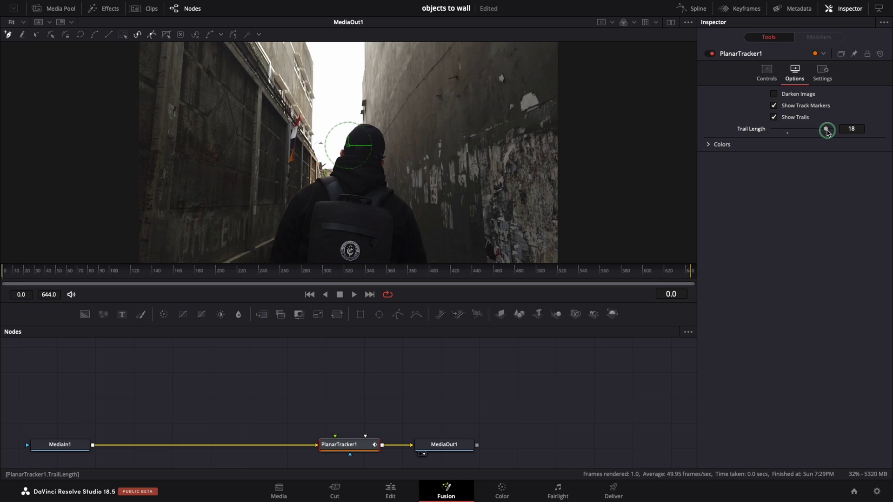
- Outline a closed four-sided region on the left alley wall in the viewer
click(766, 75)
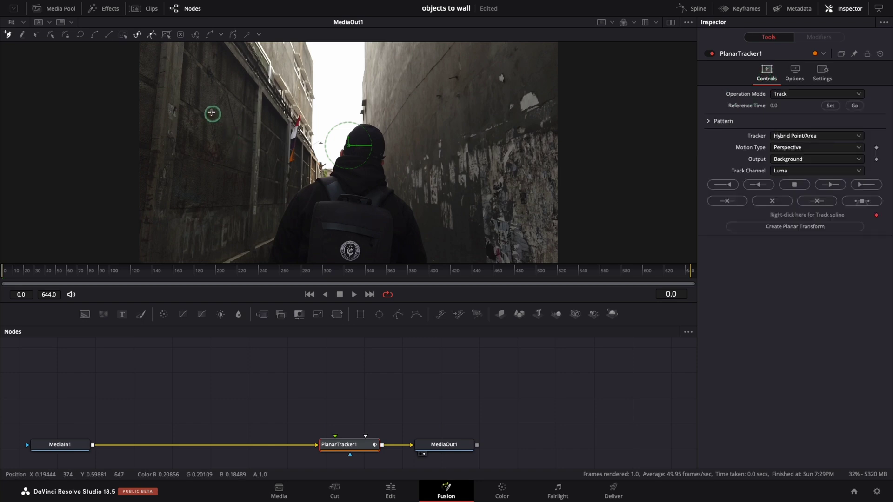
click(197, 64)
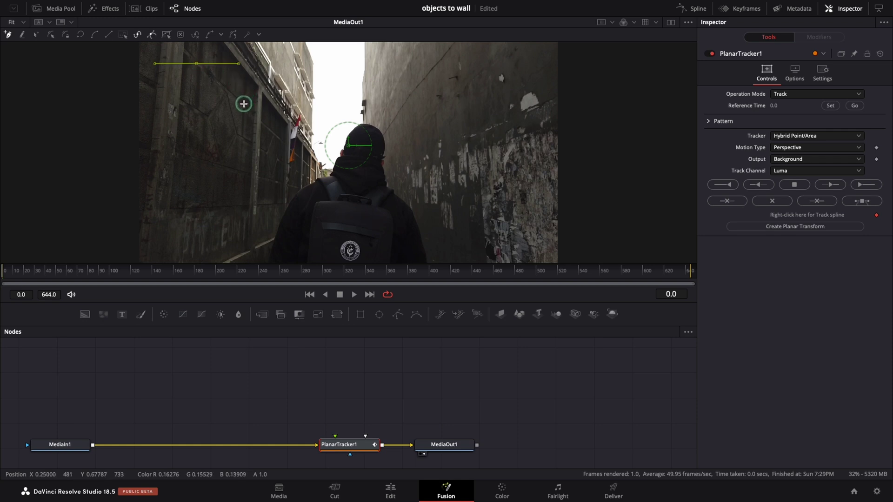
click(242, 174)
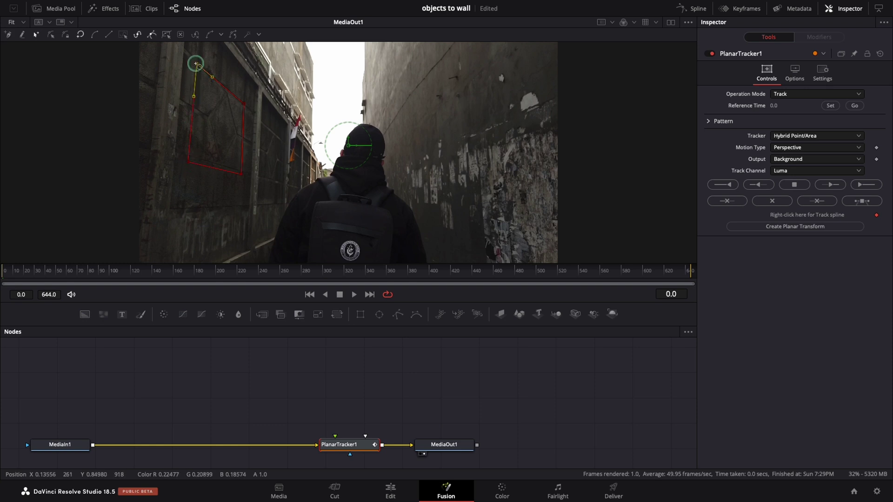
click(196, 64)
- Track the wall region forward to frame 182, then rewind and play it back
click(868, 187)
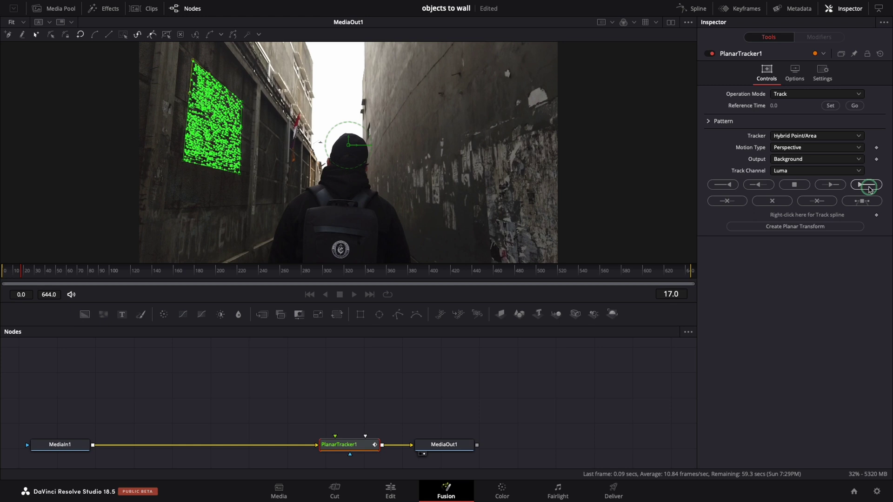
click(795, 186)
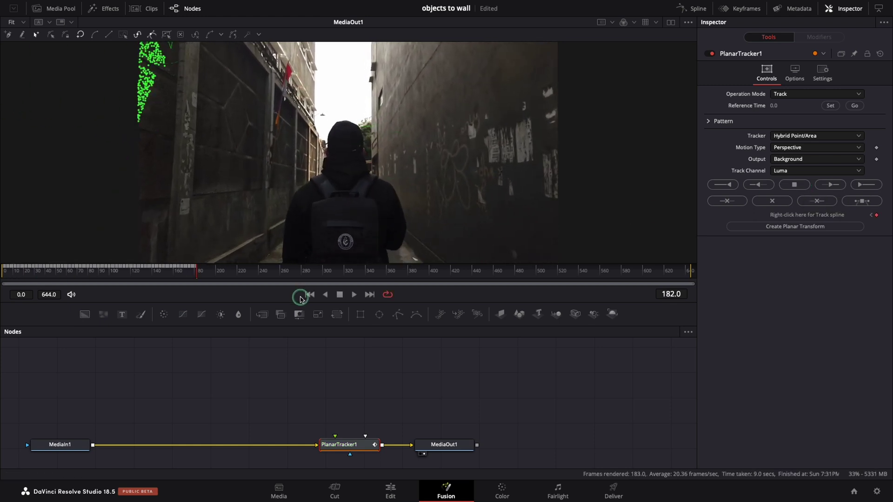
drag(162, 275, 1, 276)
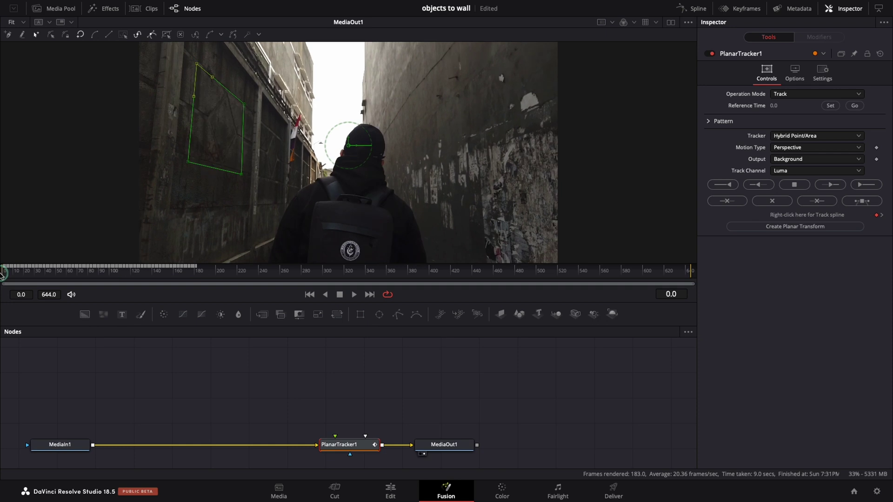
key(space)
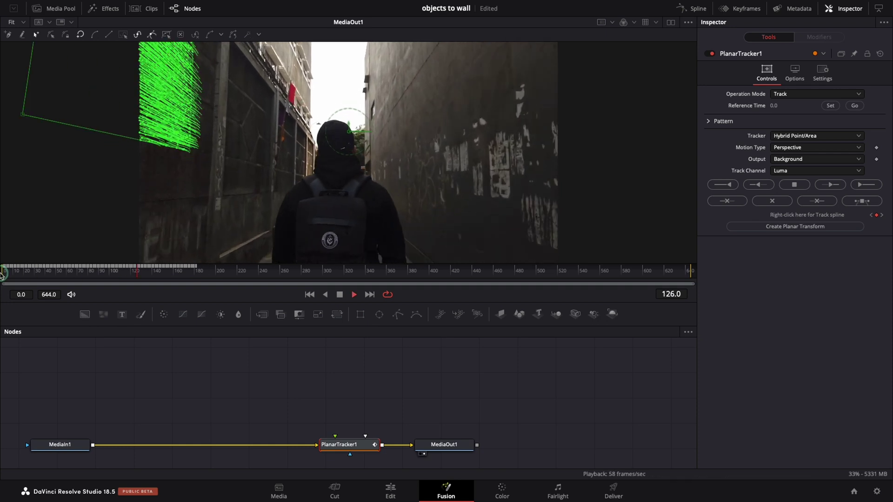
- Stop playback, rewind, and add a Text1 node merged over MediaIn1, placed above Merge1
key(space)
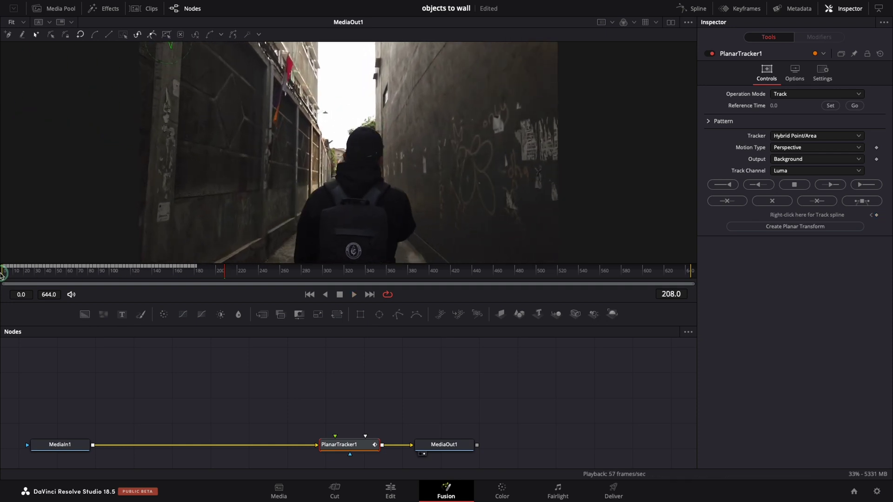
drag(185, 269, 2, 274)
click(59, 444)
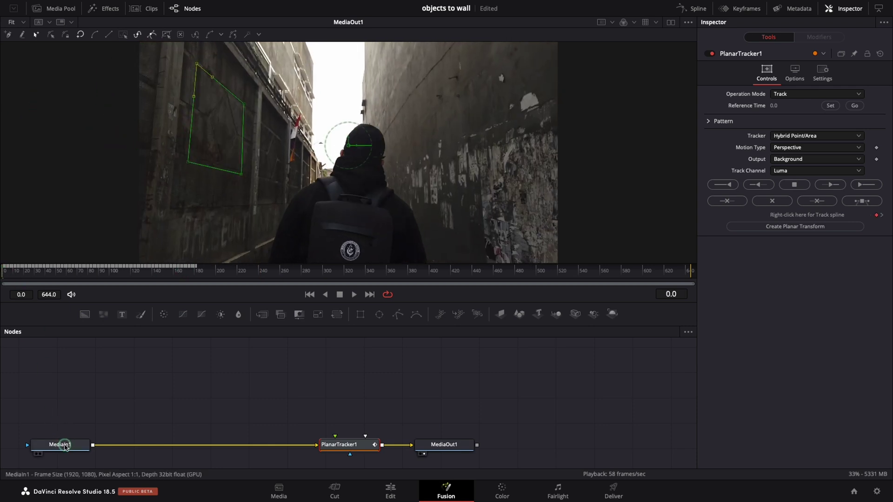
click(122, 314)
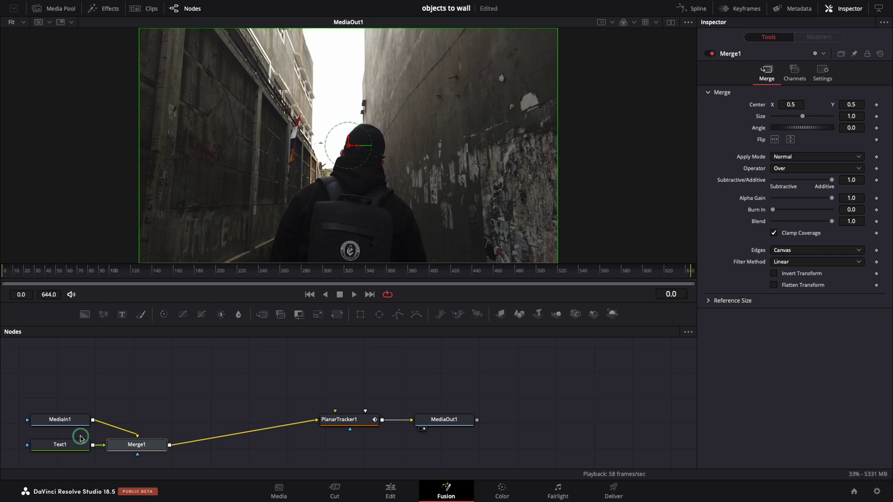
drag(80, 441, 157, 344)
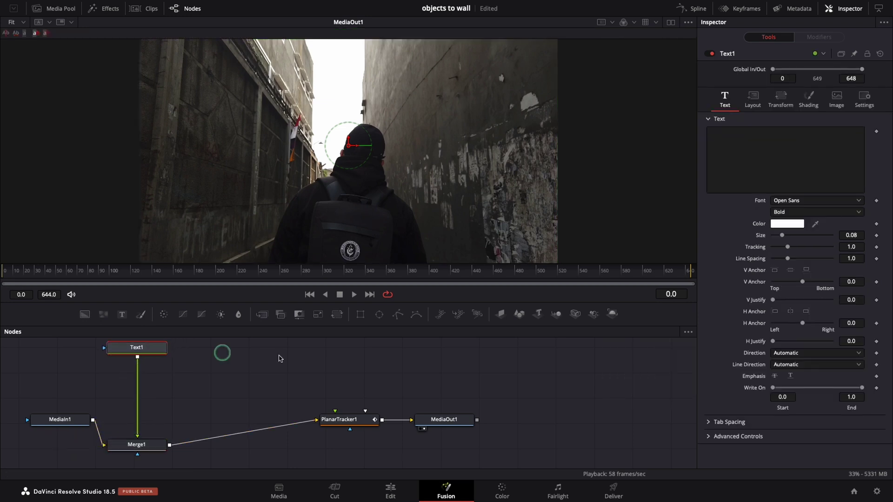
- Enter the title as 'DaVinci' and 'Resolve' on two lines
click(763, 171)
text(DaVinci)
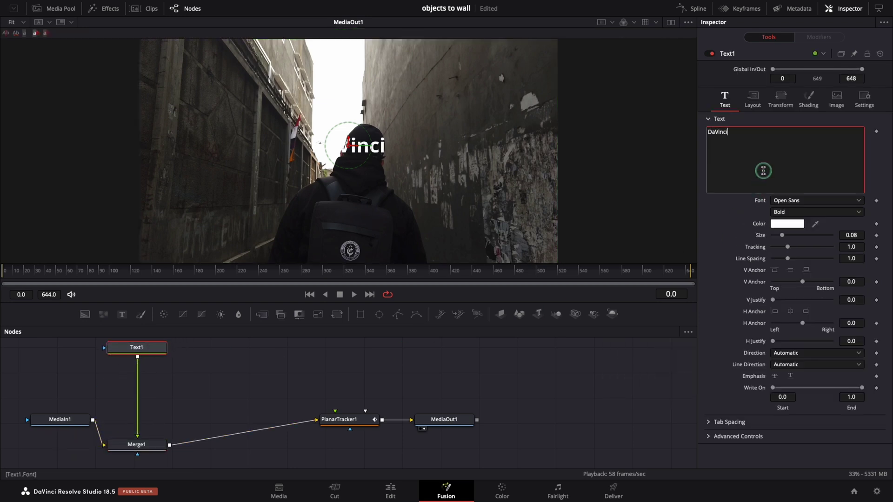
key(Return)
text(Resolve)
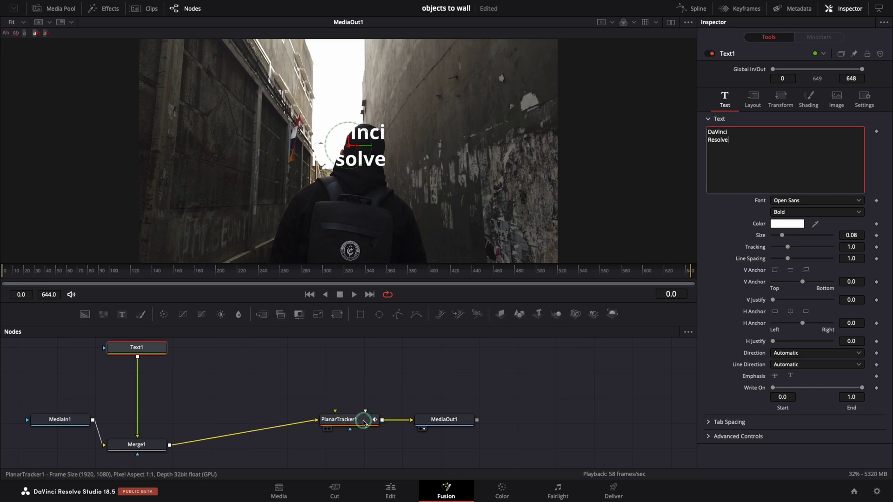
- Create PlanarTransform1 from the wall track and insert it between Text1 and Merge1
click(363, 422)
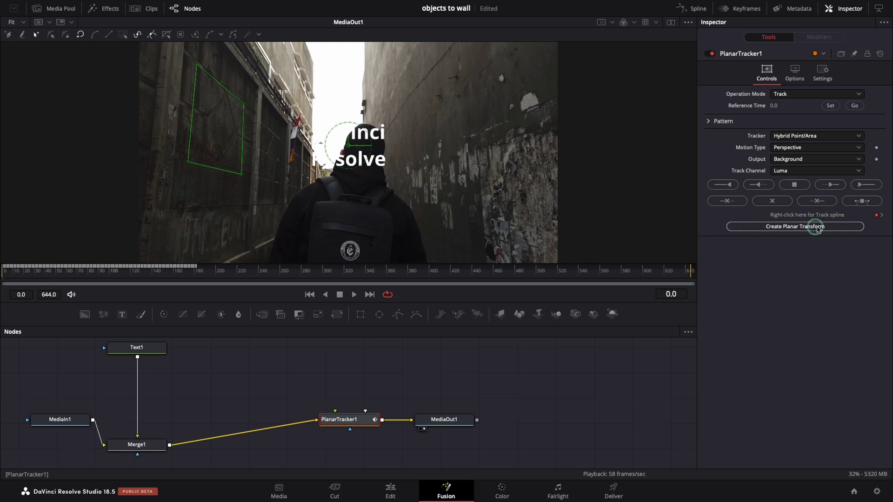
click(832, 227)
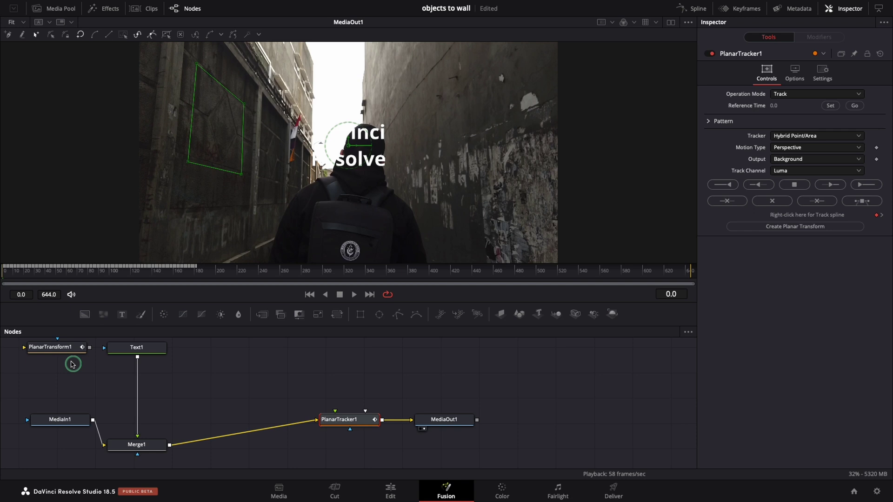
drag(67, 351, 150, 422)
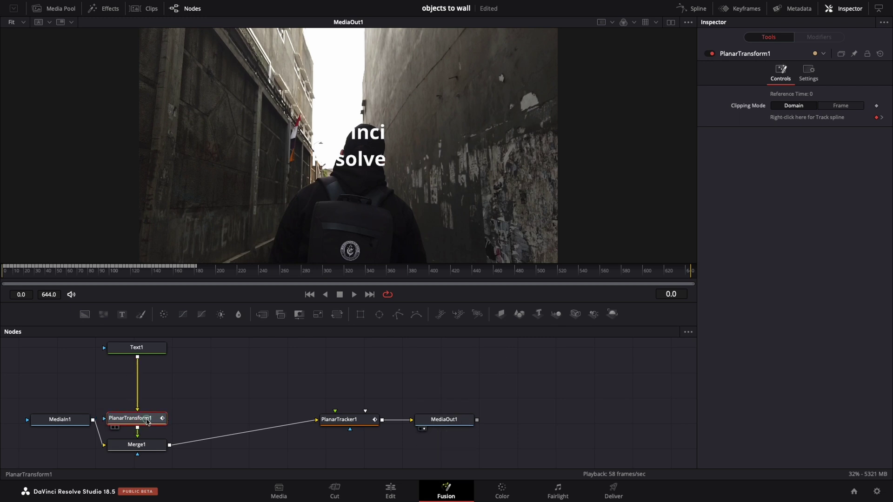
click(153, 352)
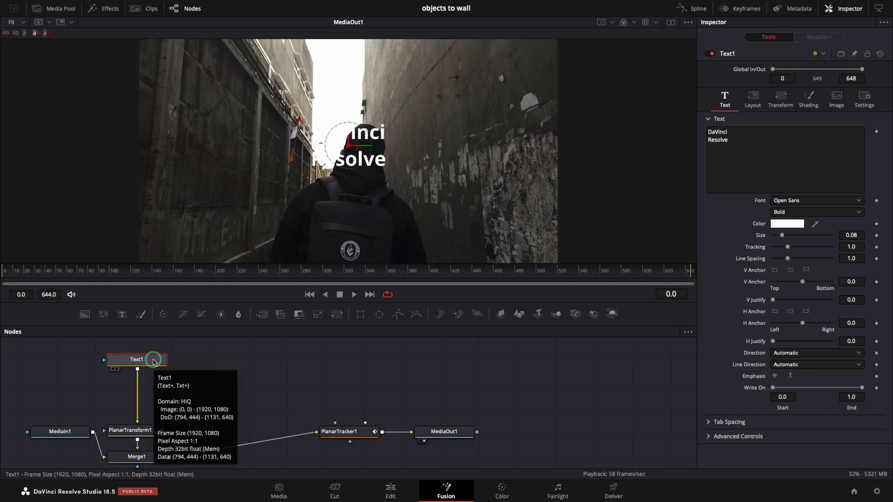
- Add a Corner Positioner after Text1 and pin its four corners onto the left wall
key(shift+space)
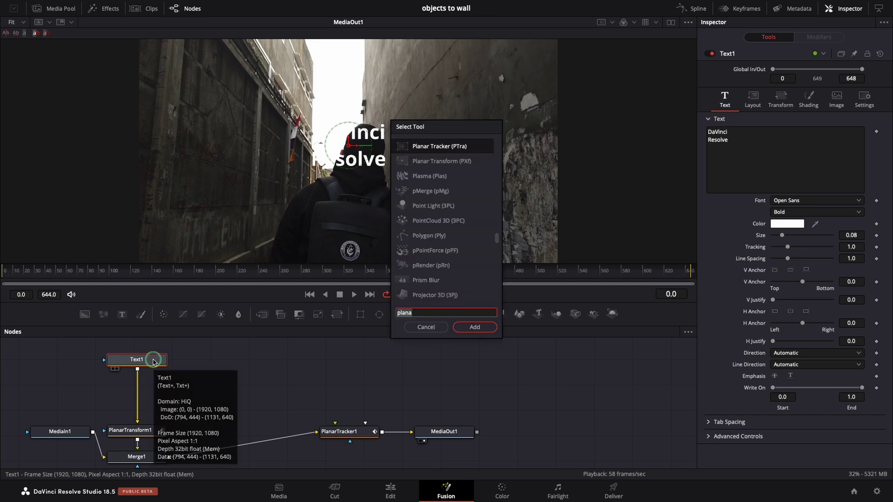
text(corne)
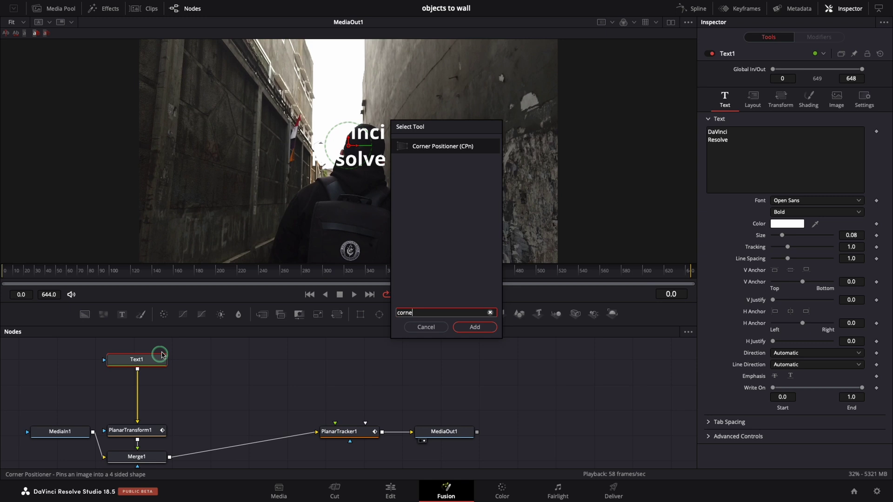
click(470, 329)
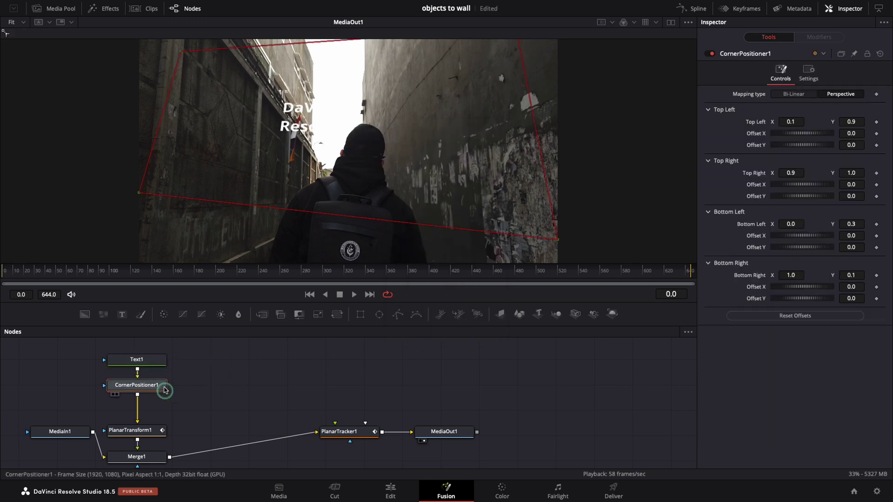
drag(181, 54, 200, 66)
drag(141, 196, 185, 161)
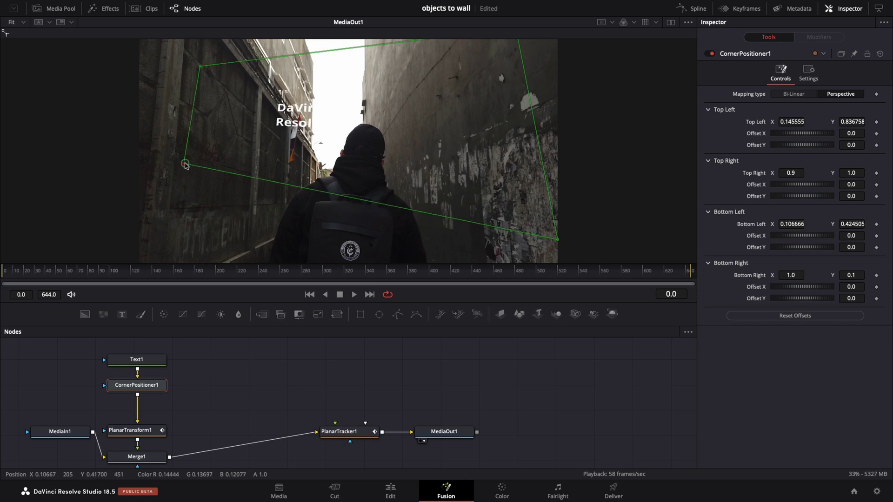
drag(558, 240, 247, 177)
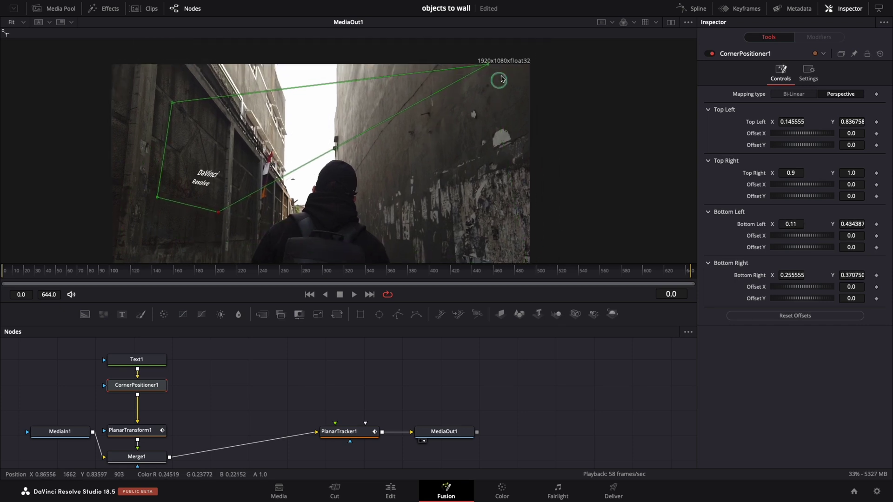
drag(498, 77, 227, 149)
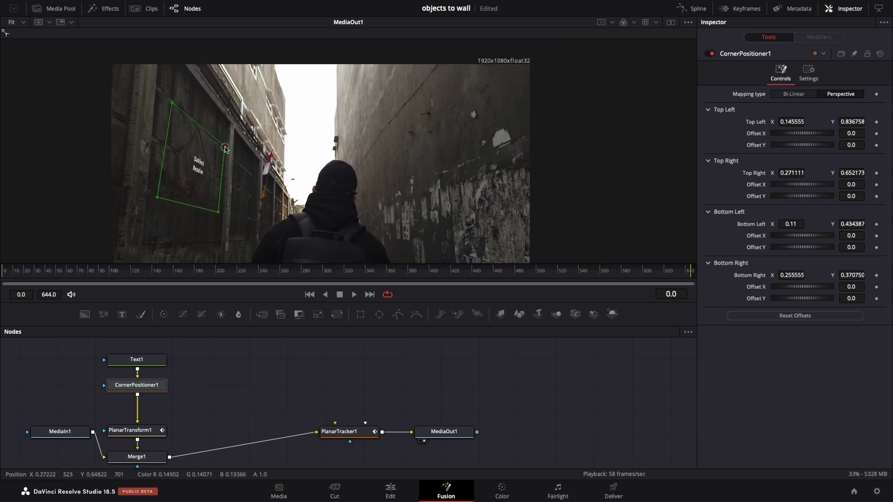
- Enlarge the title to size 0.1693, play the clip to check it, and rewind
click(135, 359)
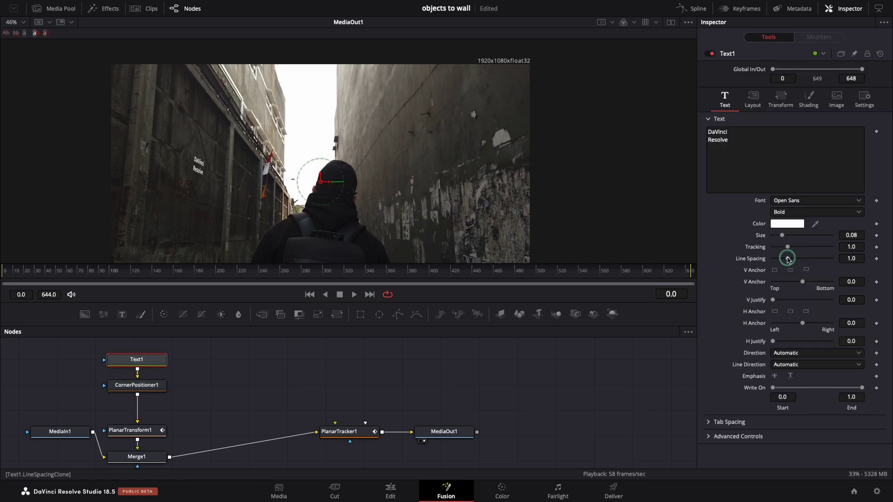
drag(786, 237, 793, 237)
key(space)
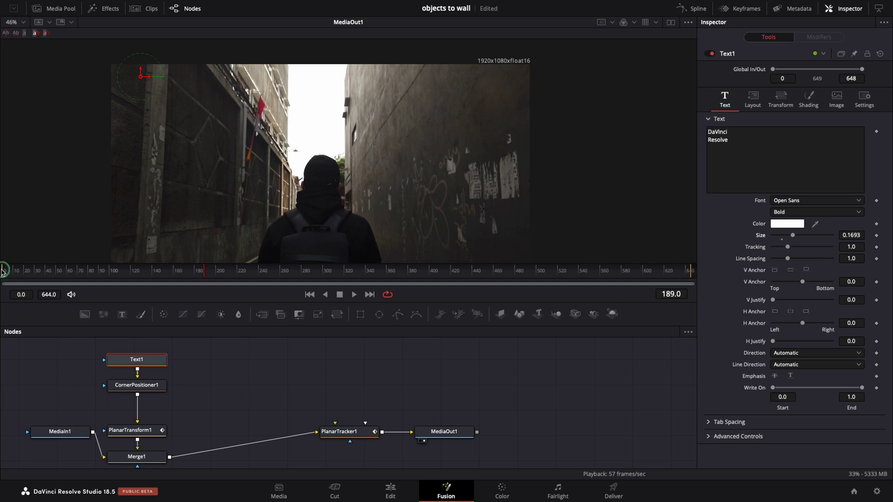
drag(202, 273, 2, 272)
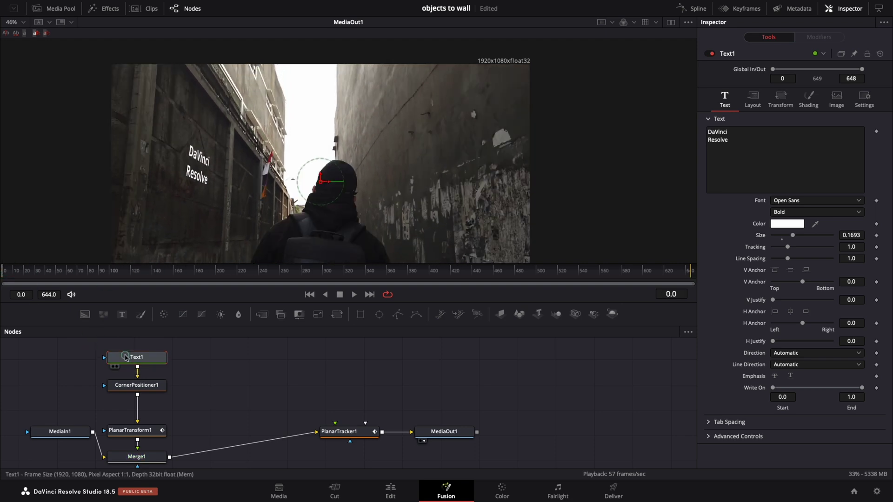
drag(137, 360, 136, 347)
- Make the title yellow and enlarge it further on the wall
click(801, 225)
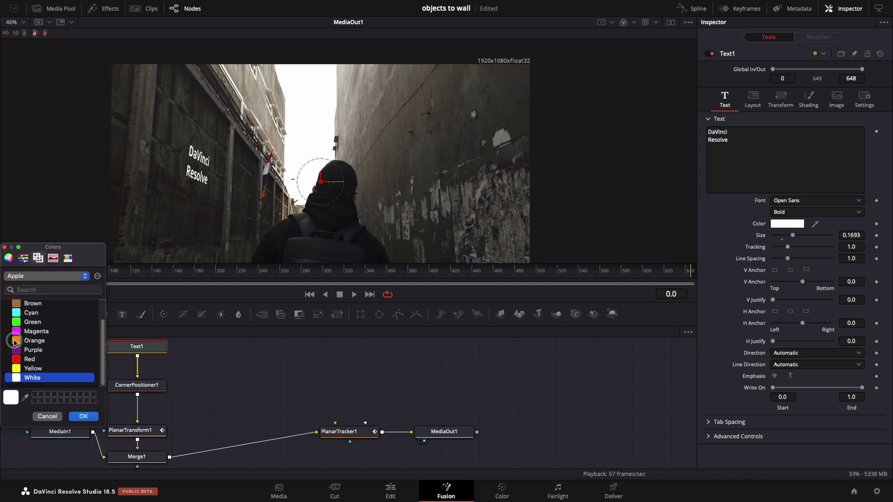
click(18, 368)
click(84, 416)
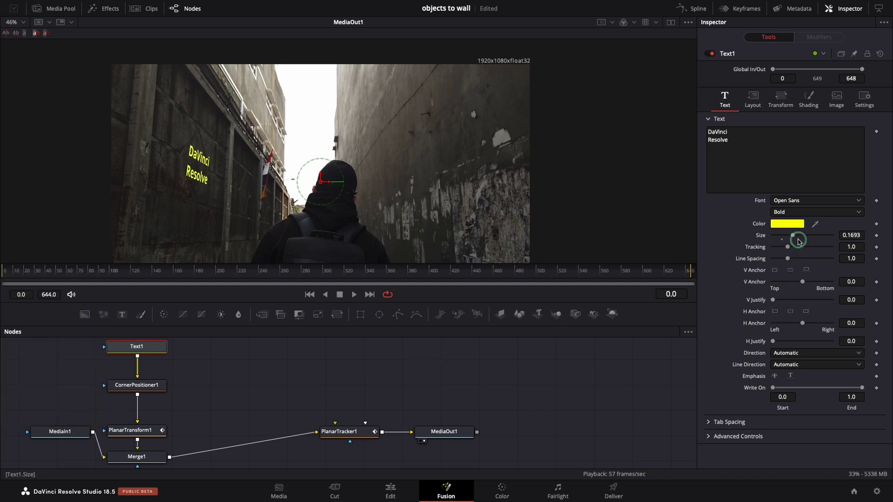
drag(793, 235, 784, 260)
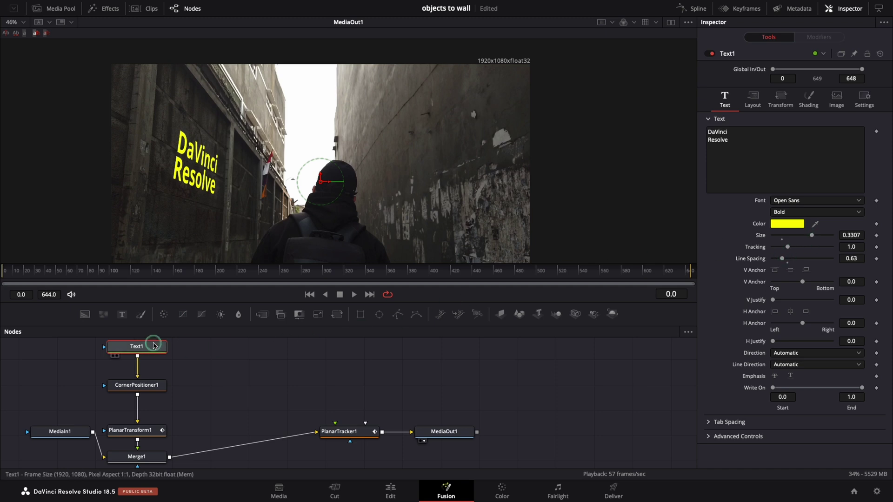
- Add a DropShadow1 after the title with strength 0.78, angle 31.0 and distance 0.0236
key(shift+space)
text(drop)
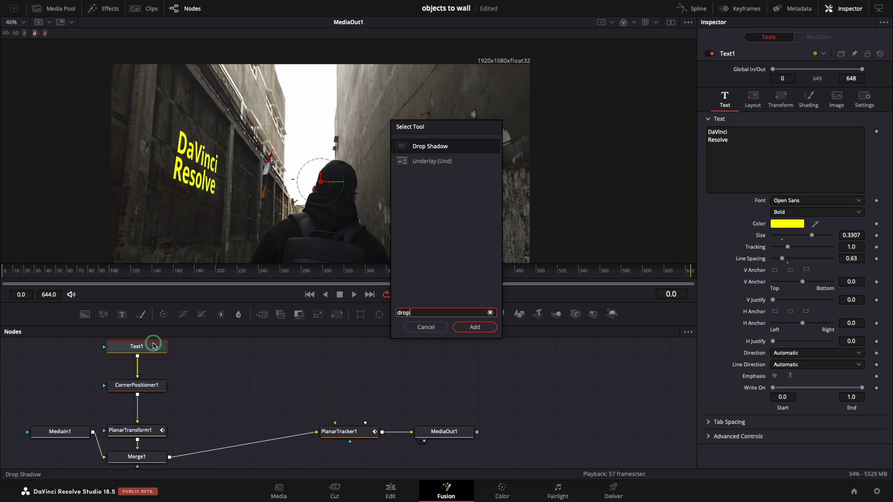
key(Return)
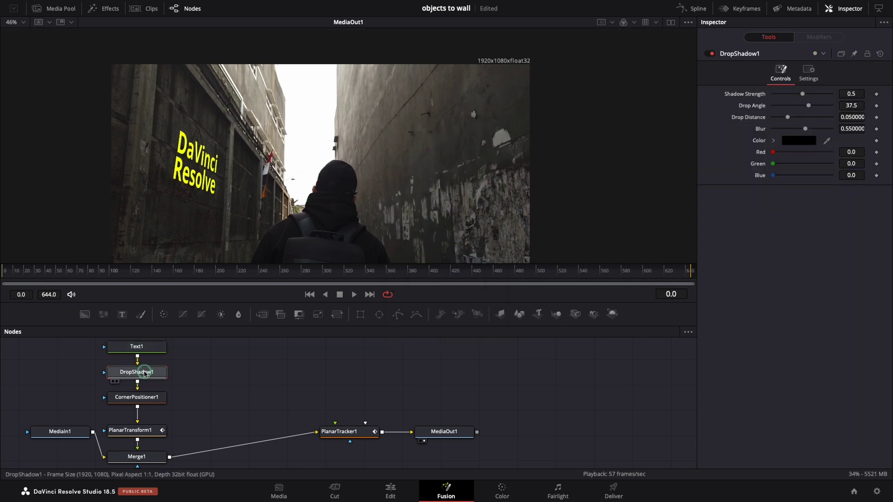
scroll(187, 175, up, 2)
scroll(186, 174, up, 3)
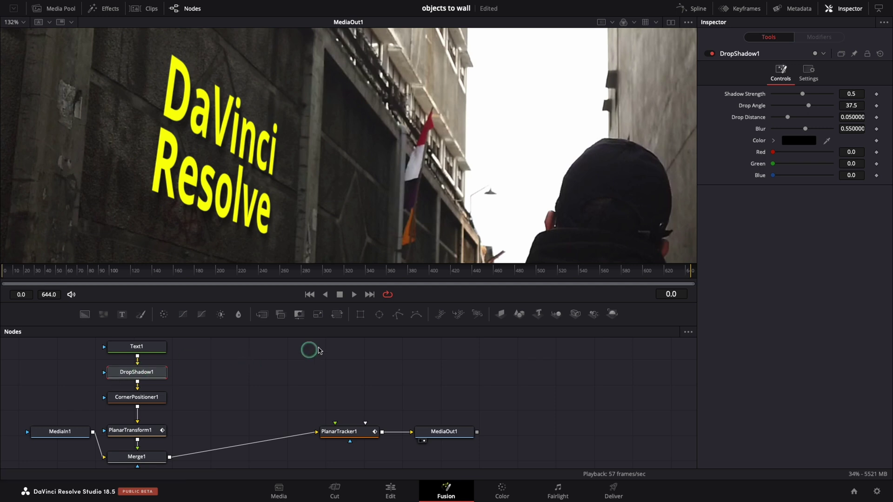
drag(802, 94, 809, 95)
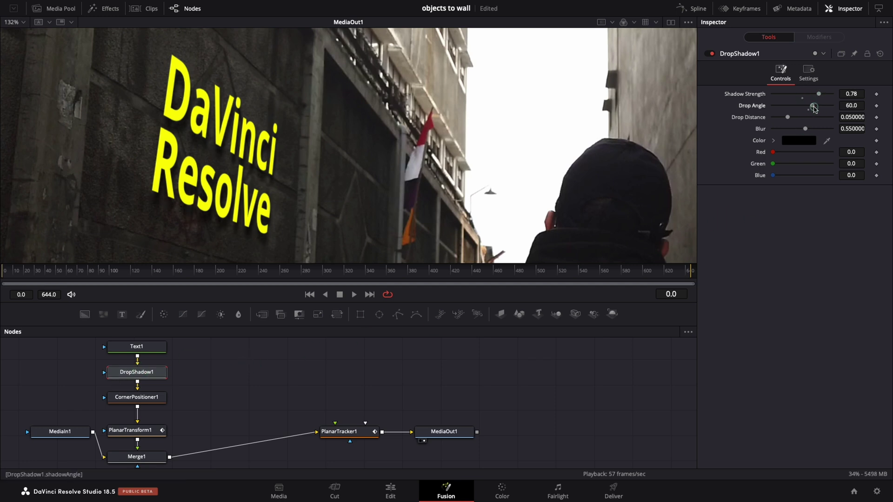
drag(815, 107, 781, 119)
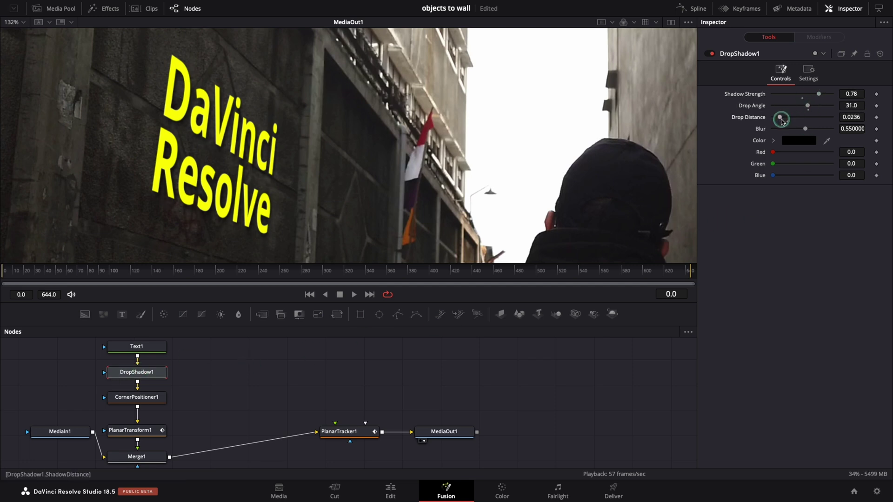
- Insert a Transform node after Text1 using the 'trans' tool search
click(148, 347)
key(shift+space)
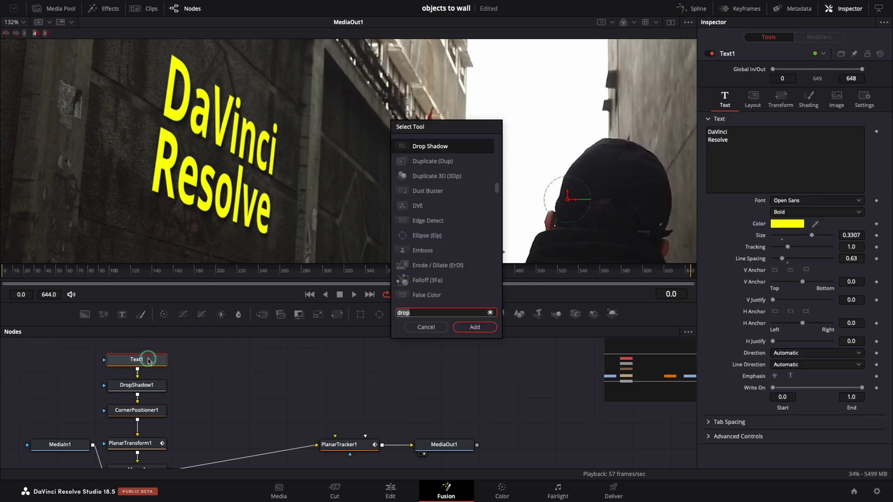
text(trans)
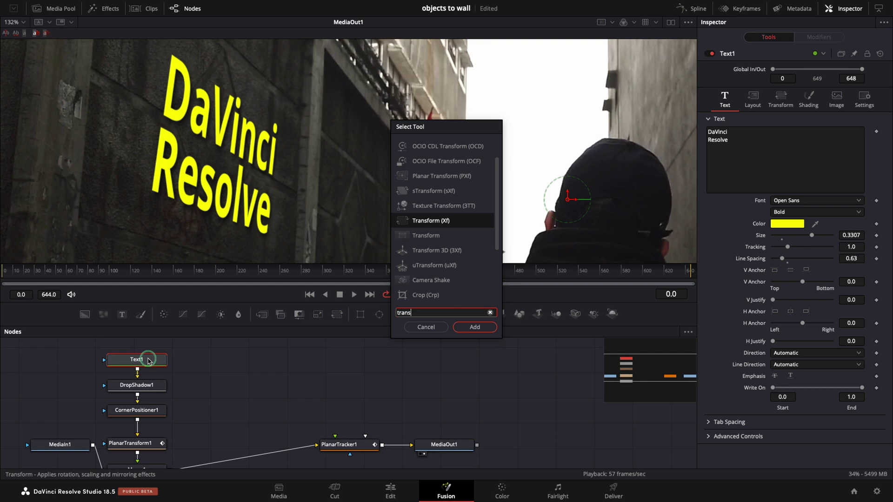
key(Return)
- Set Transform1 size to 1.32 and center to 0.469, 0.503, shifting the text left
drag(791, 104, 787, 105)
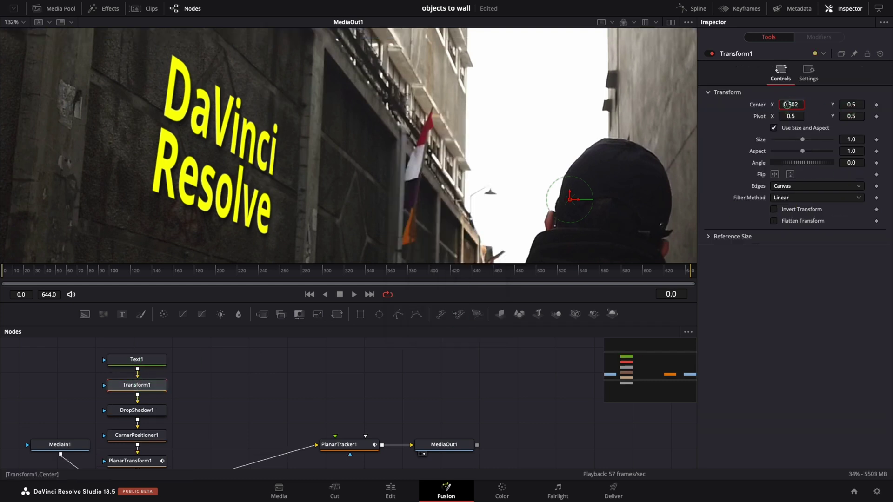
drag(804, 141, 806, 141)
scroll(321, 207, down, 4)
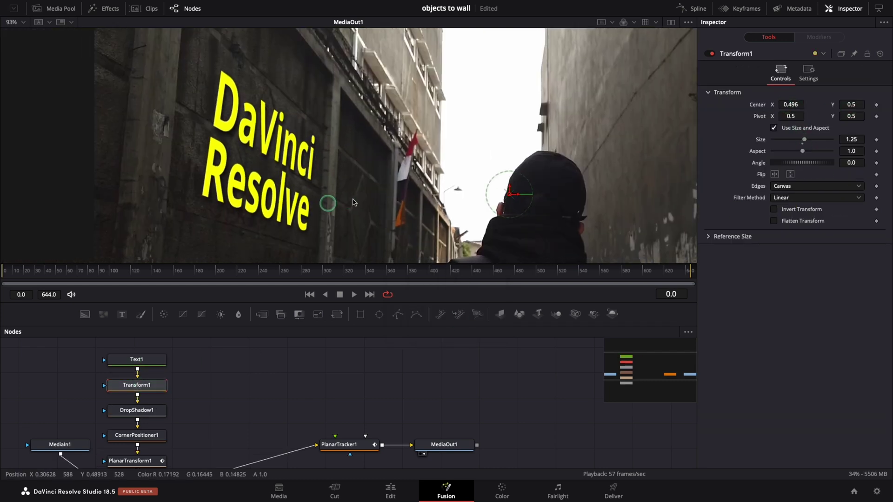
drag(791, 103, 787, 101)
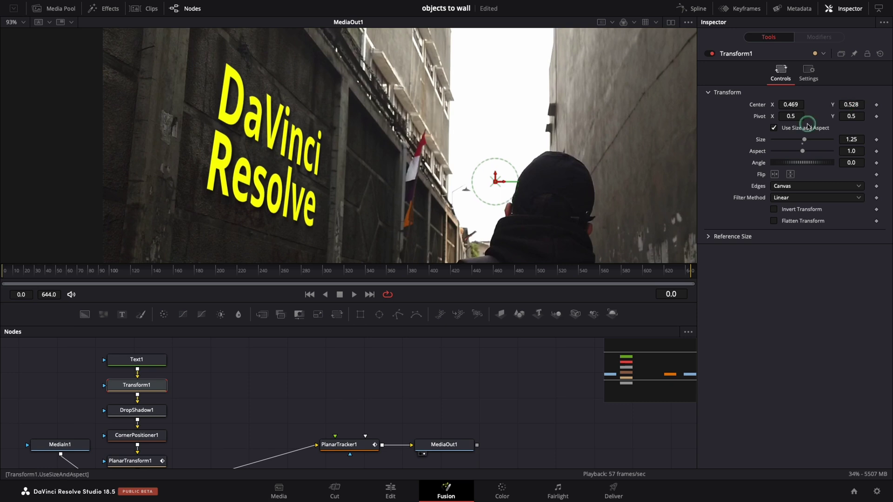
drag(804, 140, 806, 141)
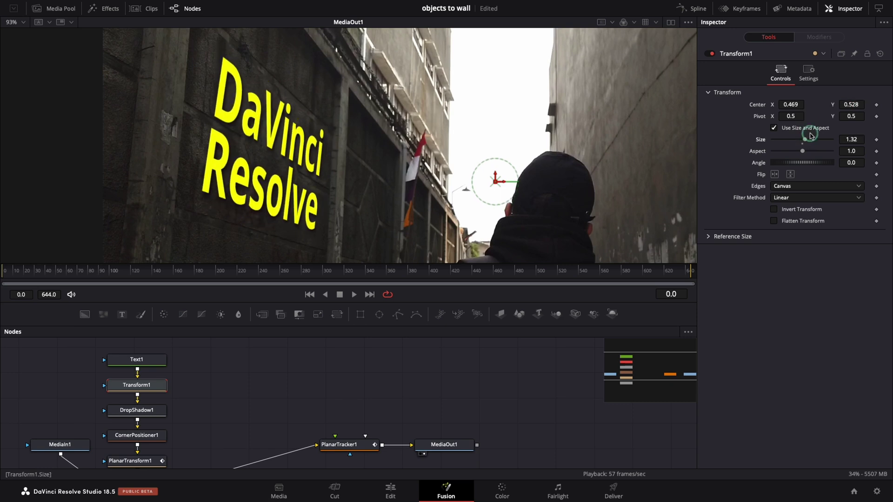
drag(849, 105, 835, 111)
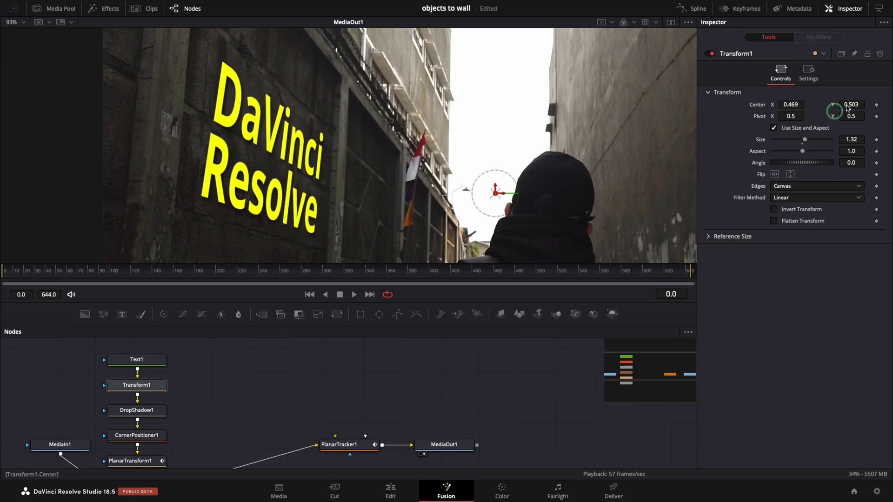
- Set Merge1's Blend to 0.441 so the yellow text fades into the wall, with Motion Blur on
scroll(207, 409, down, 5)
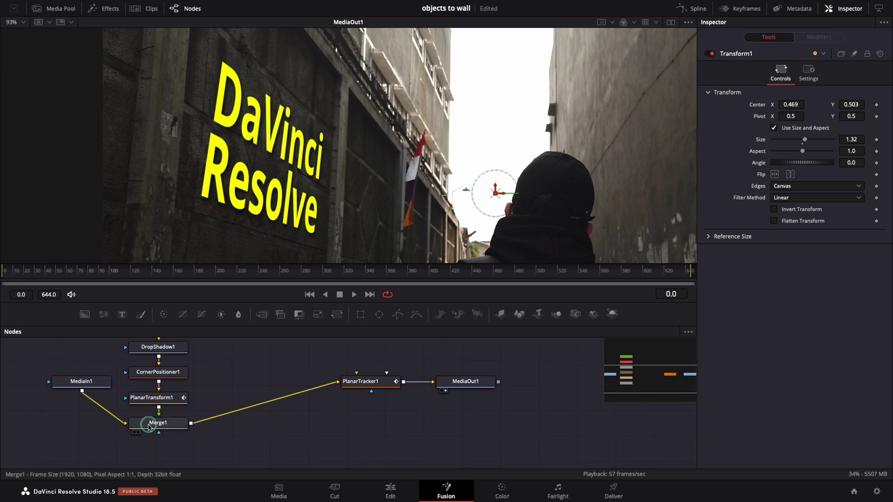
click(175, 425)
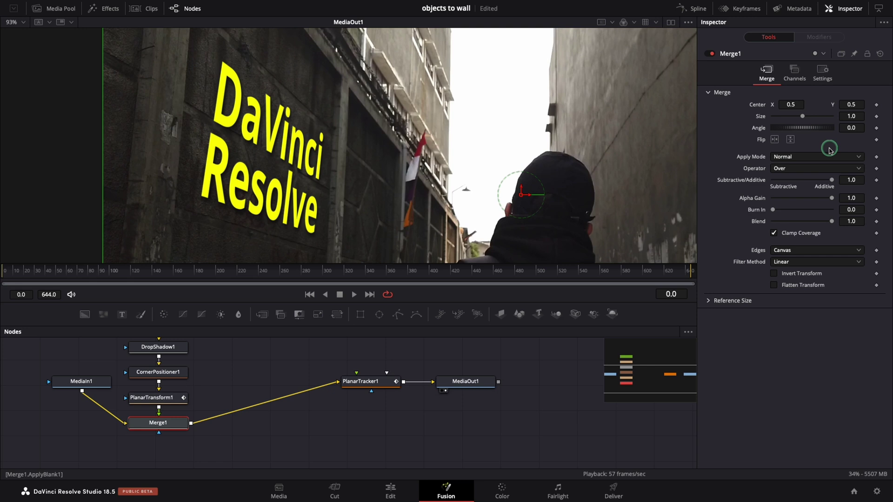
click(823, 76)
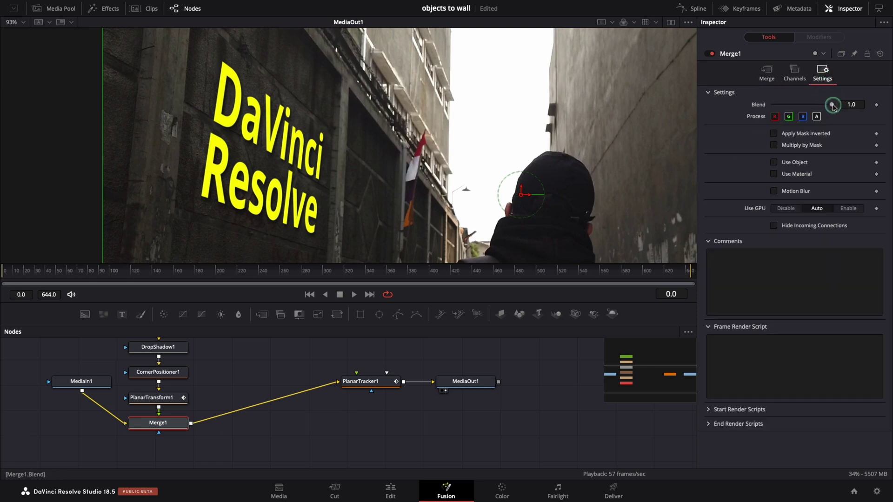
drag(830, 107, 799, 111)
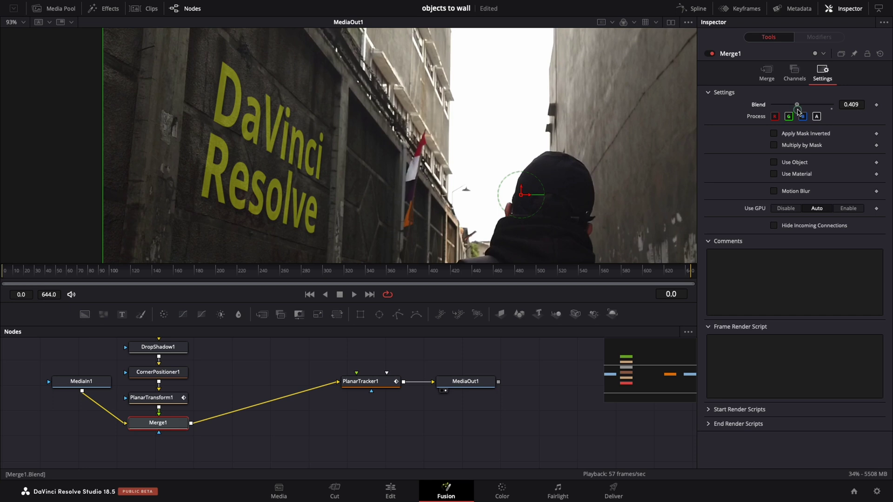
click(775, 192)
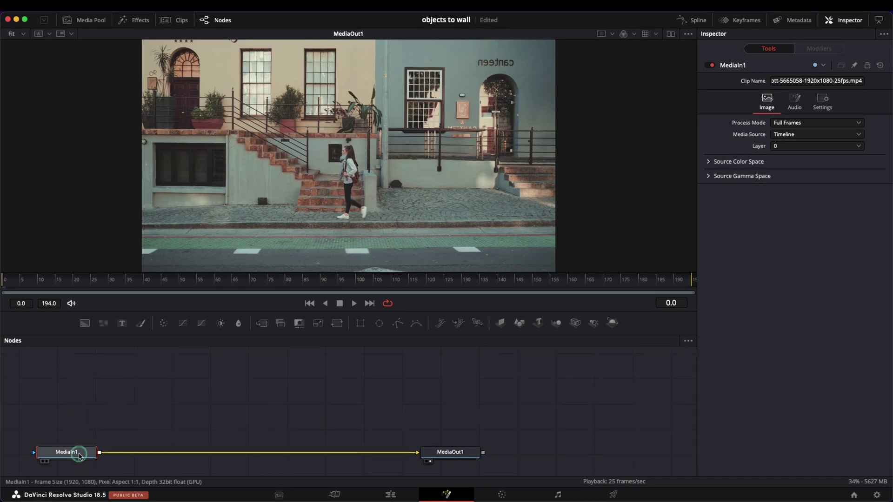
- Insert a PlanarTracker node after the street clip MediaIn1
key(shift+space)
text(planar)
key(Return)
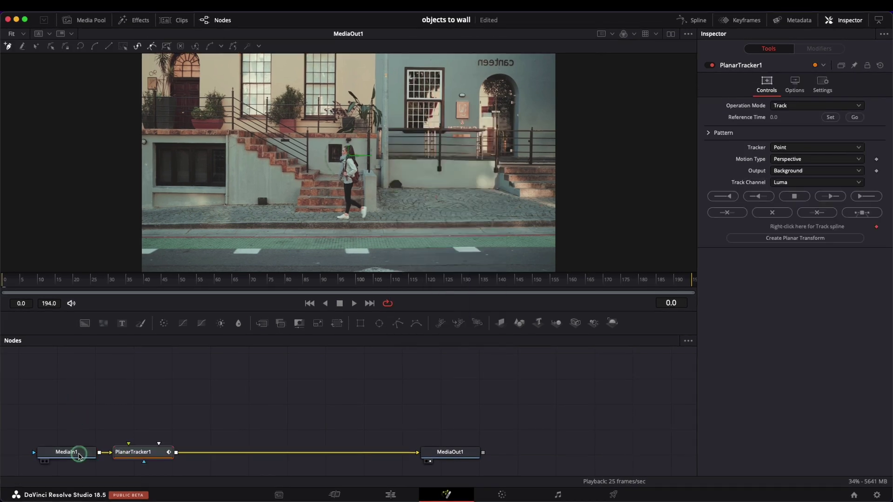
drag(144, 455, 171, 455)
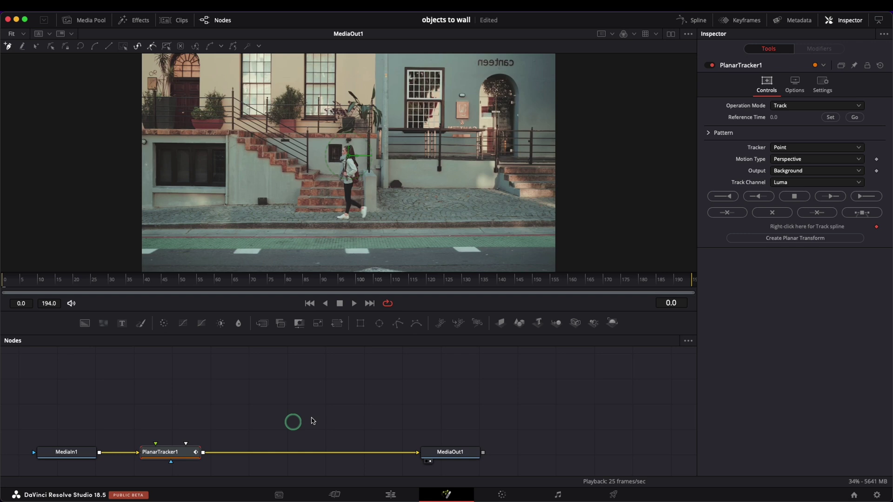
- Set the planar tracker's motion type to Translation
click(795, 85)
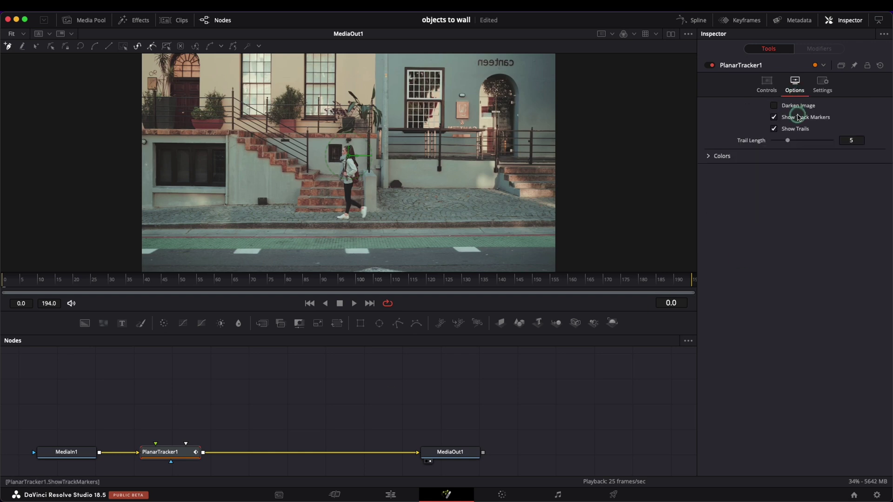
click(765, 87)
click(792, 159)
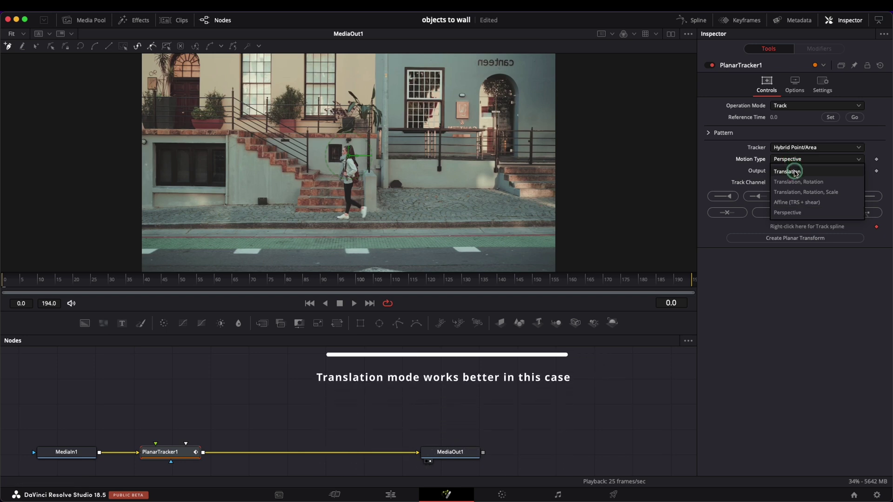
click(791, 171)
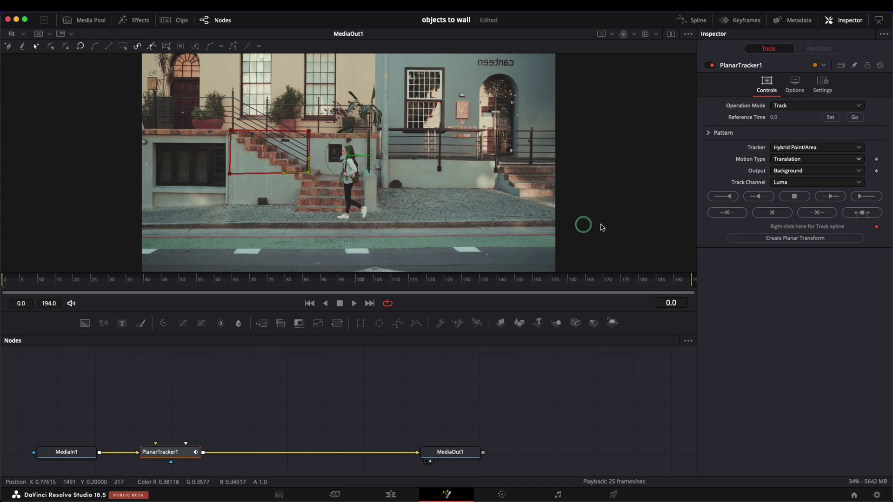
- Track the wall patch to the clip's end, return to frame 0, and add DaVinci_Resolve_Studio.png as MediaIn2
click(868, 198)
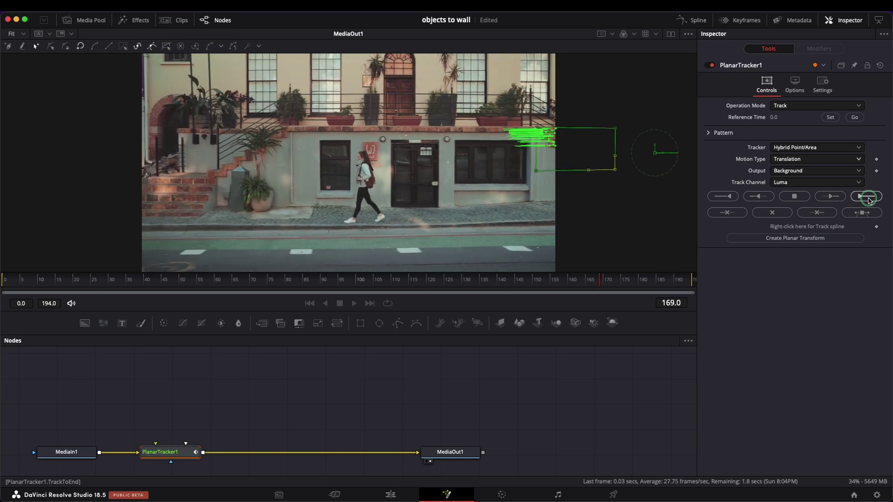
drag(372, 278, 3, 275)
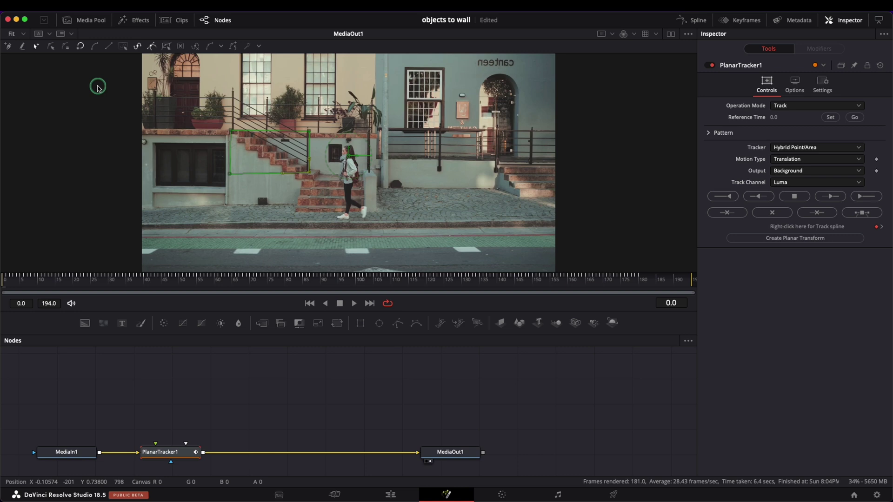
click(93, 22)
drag(89, 66, 146, 410)
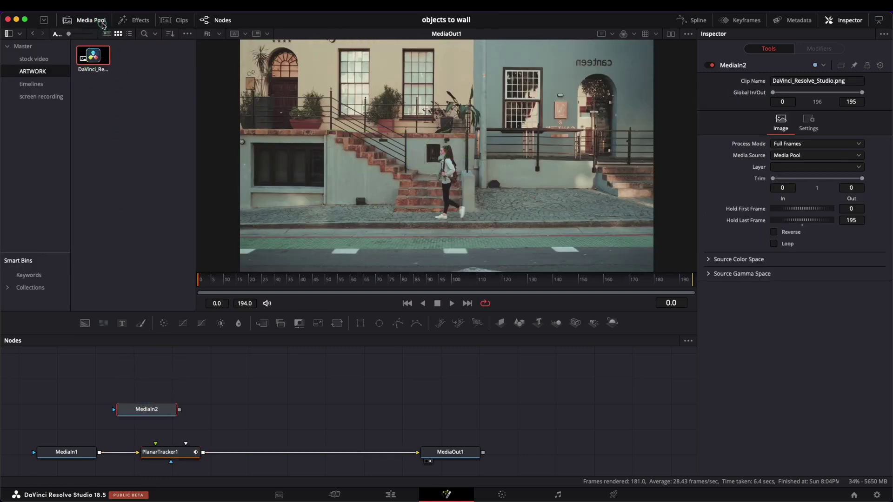
- Switch PlanarTracker1's operation mode to Corner Pin
click(103, 23)
click(173, 453)
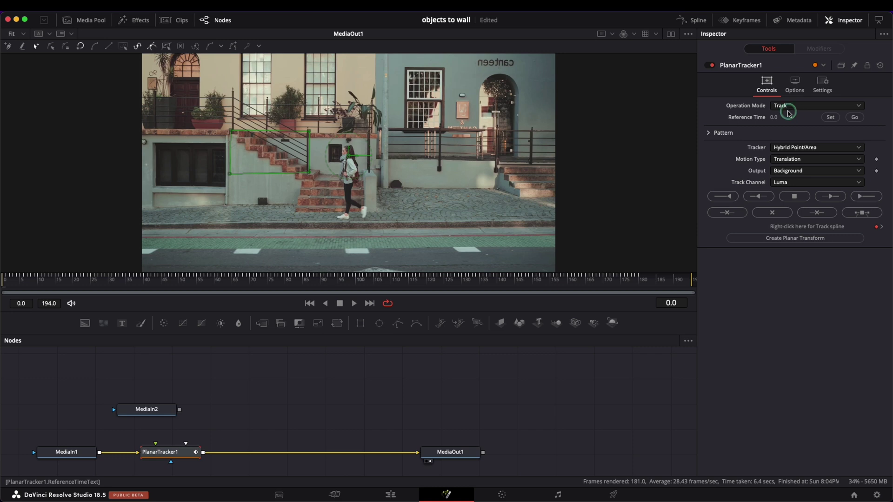
click(783, 107)
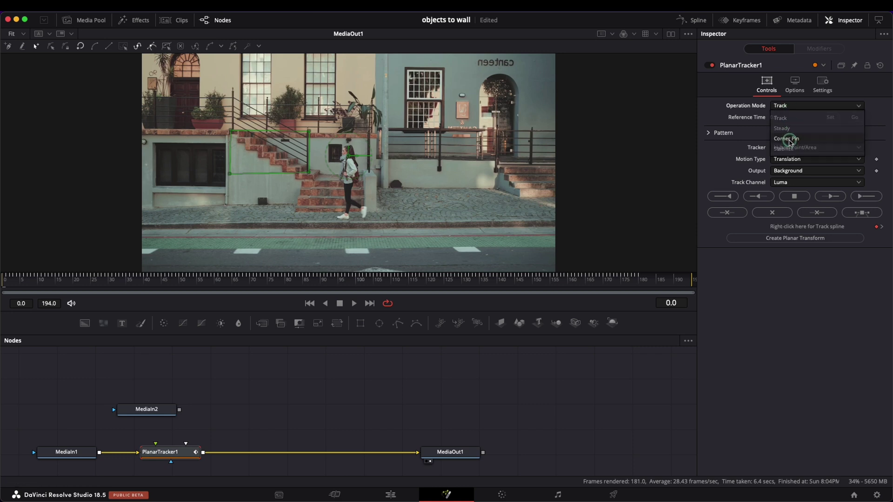
click(790, 140)
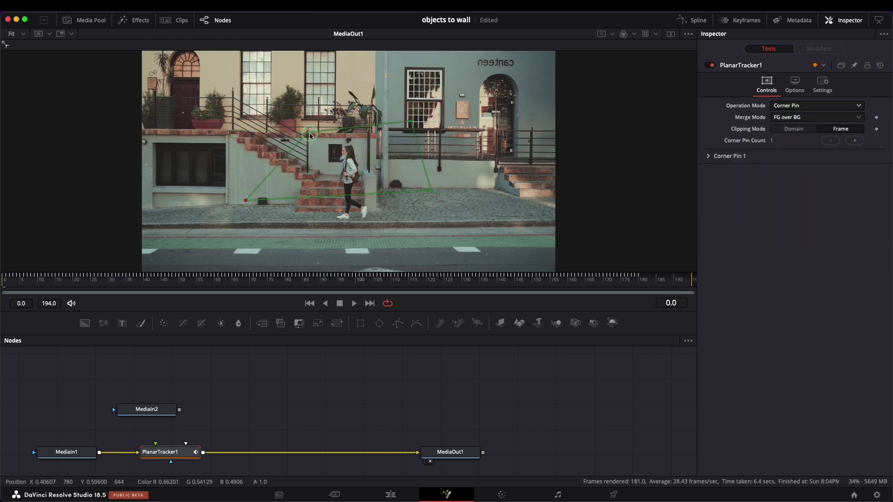
- Fit the corner-pin corners onto the wall and connect MediaIn2's logo to the tracker's foreground input
drag(311, 135, 248, 165)
drag(411, 122, 281, 166)
drag(432, 190, 313, 197)
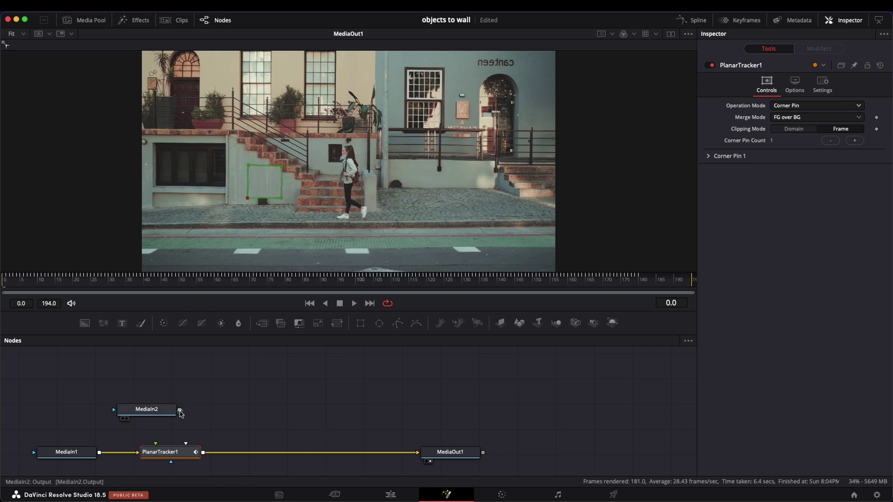
drag(179, 410, 171, 451)
key(space)
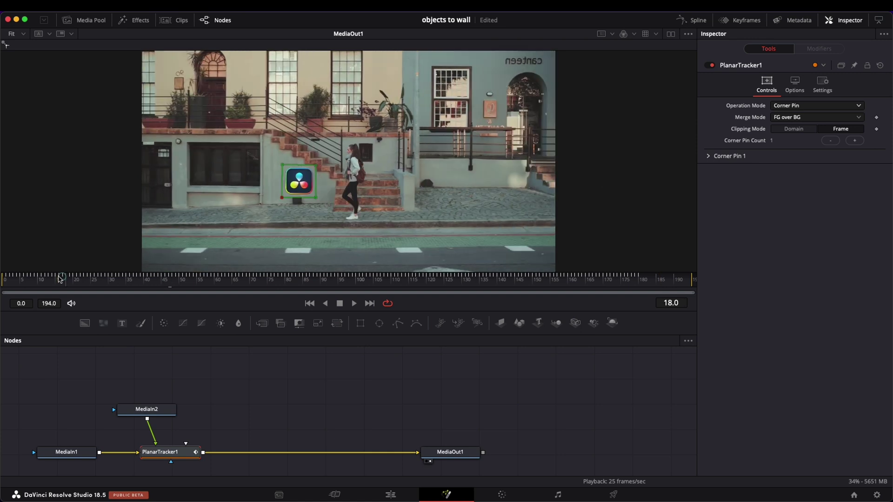
- Set PlanarTracker1's Blend to 0.669 and enable Motion Blur, then play back to review
click(3, 275)
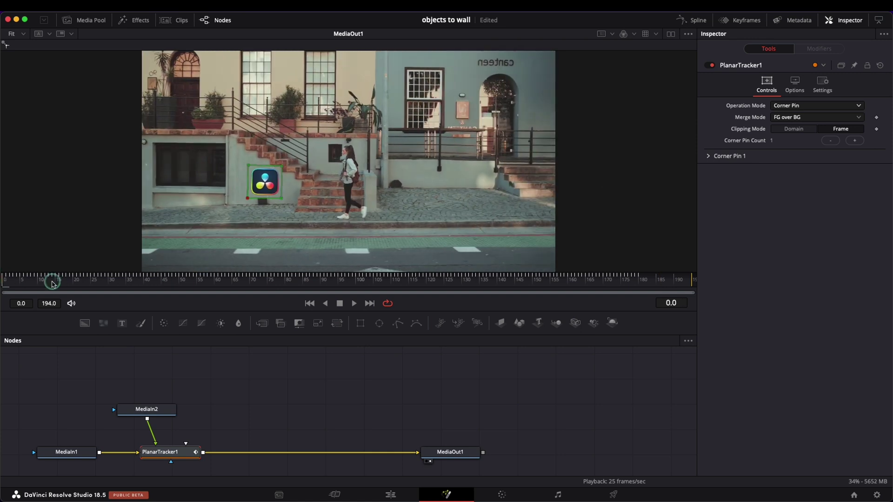
drag(160, 411, 173, 403)
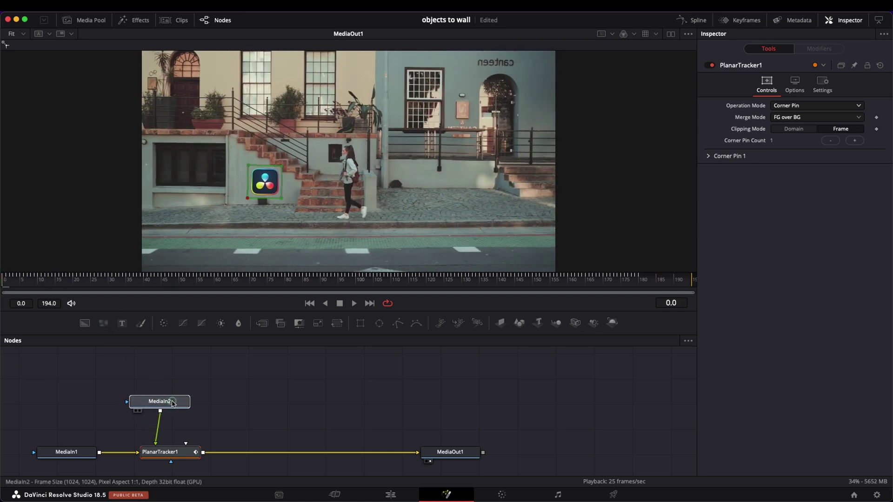
click(173, 451)
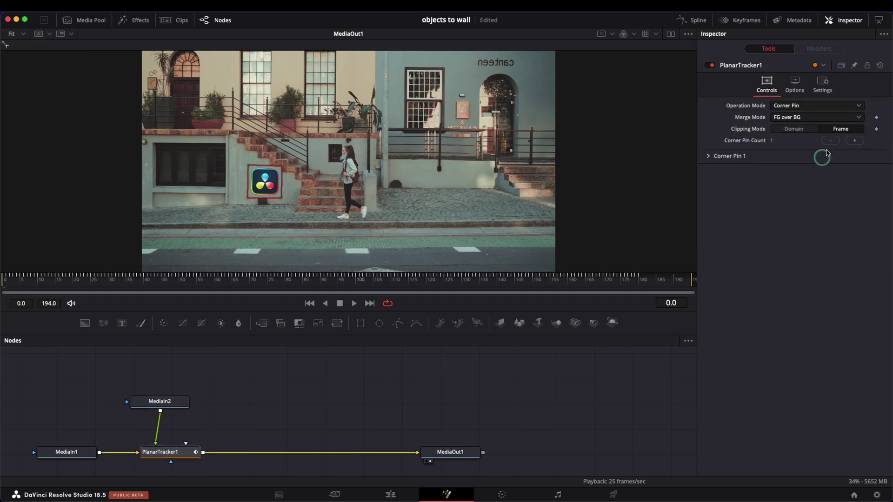
click(831, 86)
drag(832, 116, 819, 118)
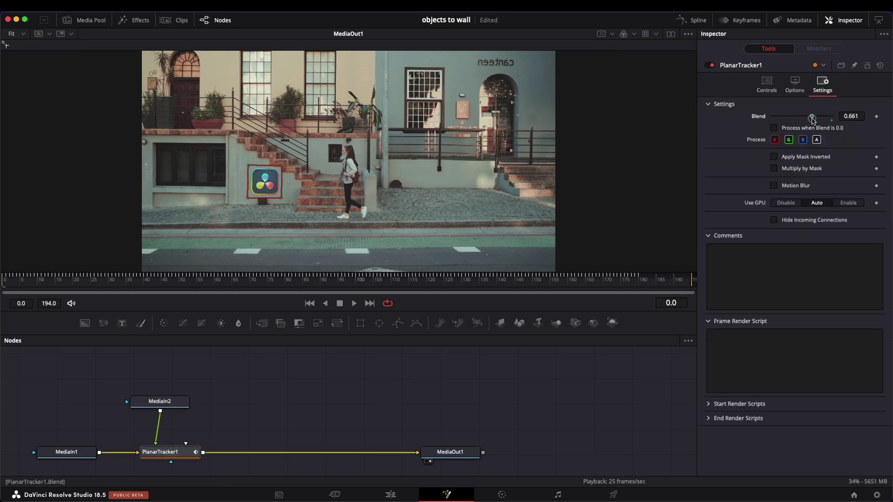
click(774, 186)
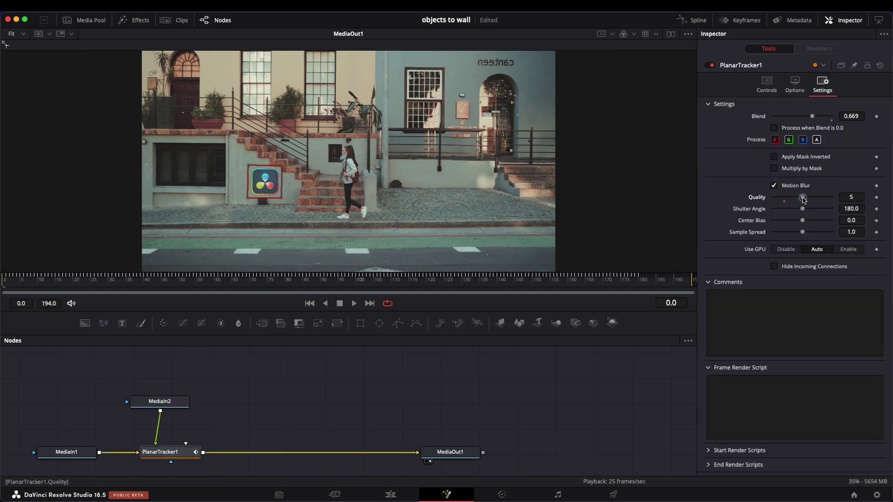
key(space)
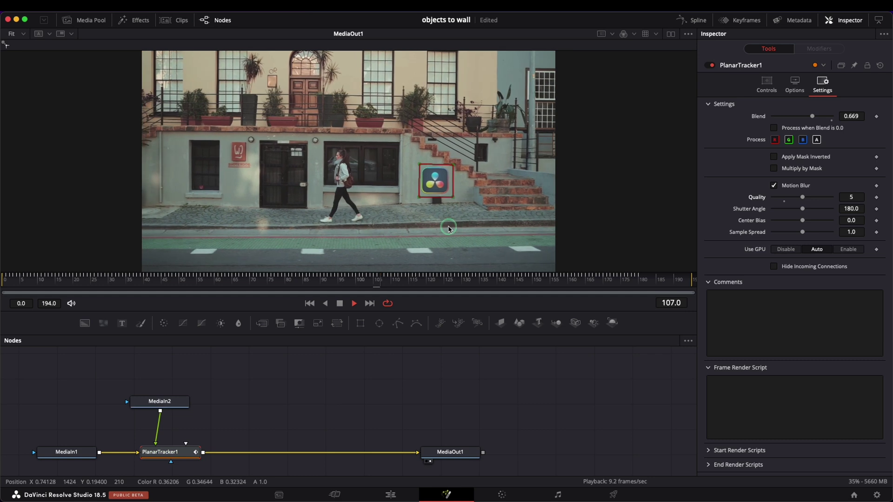
key(space)
key(Home)
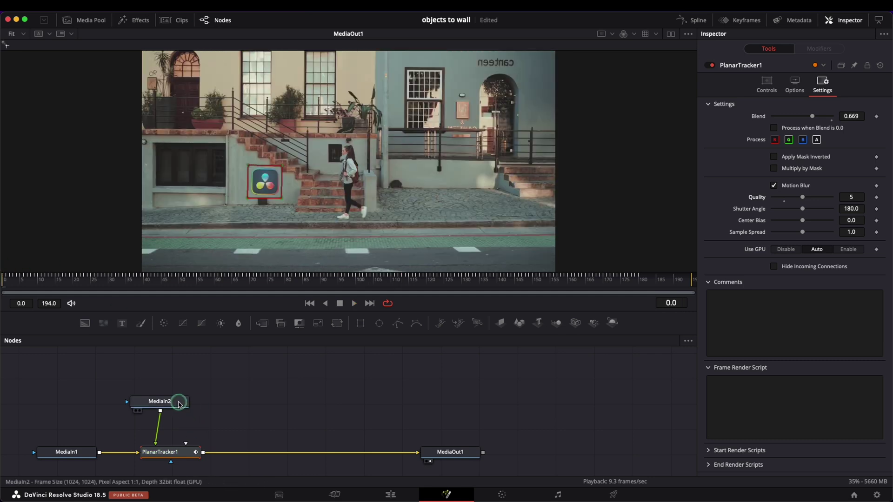
- Add a Drop Shadow node after the MediaIn2 logo image
drag(179, 404, 190, 400)
key(shift+space)
text(dro)
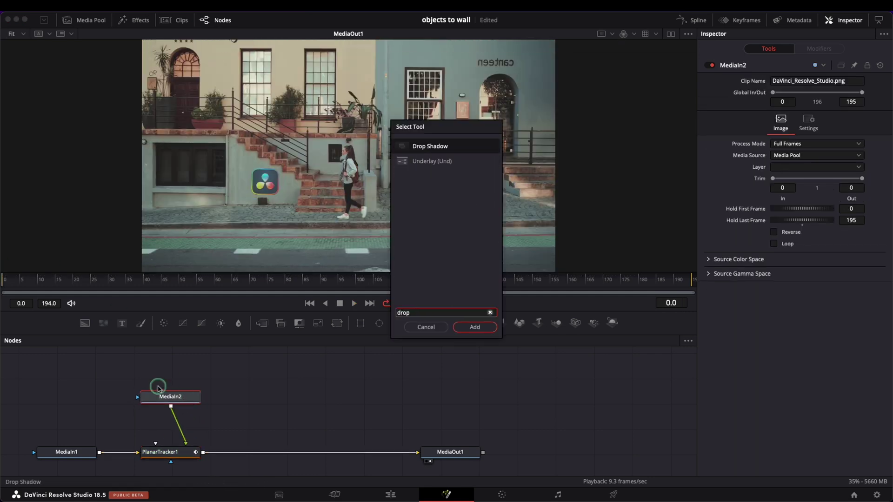
text(p)
click(475, 327)
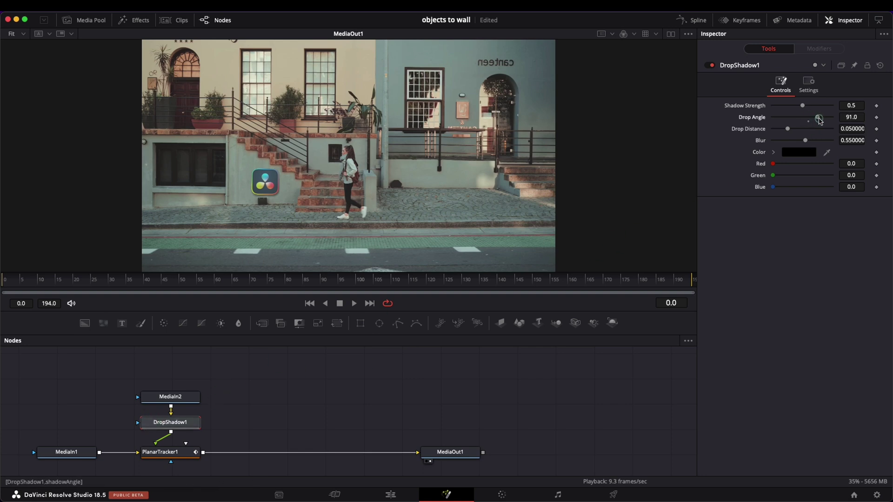
- Set the drop shadow's Drop Angle to 117
drag(815, 122, 813, 122)
scroll(241, 216, up, 5)
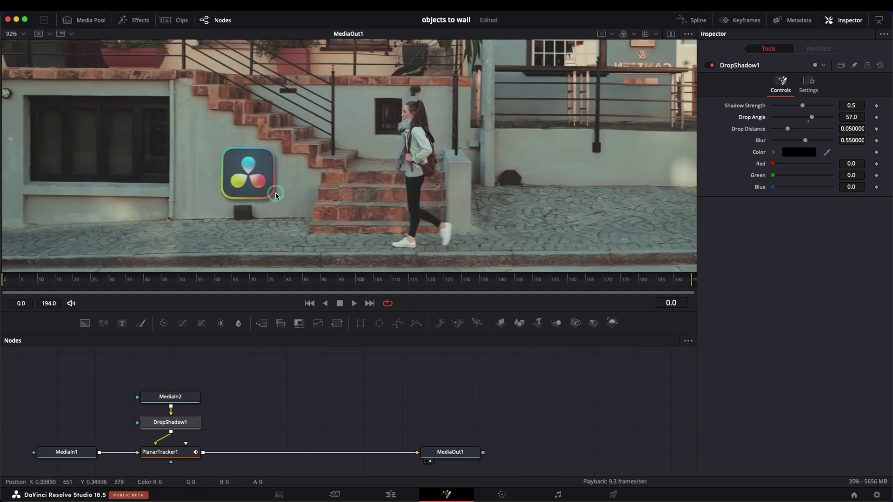
drag(813, 121, 822, 123)
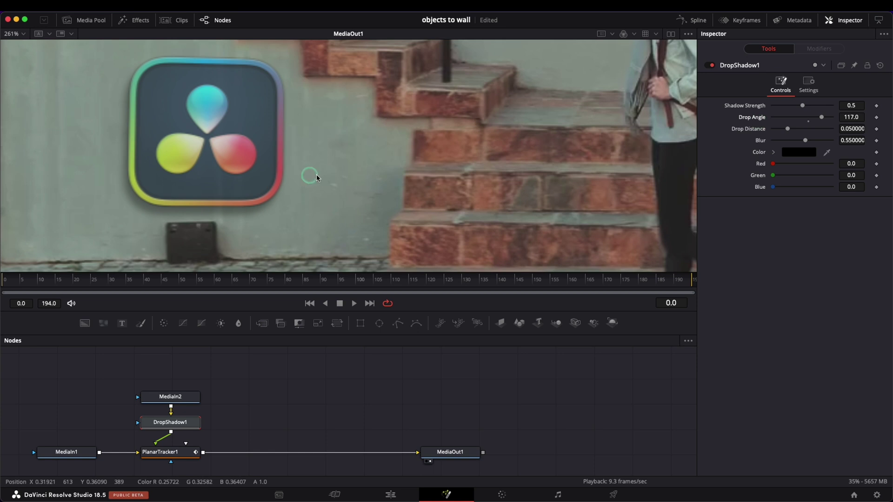
scroll(309, 175, down, 8)
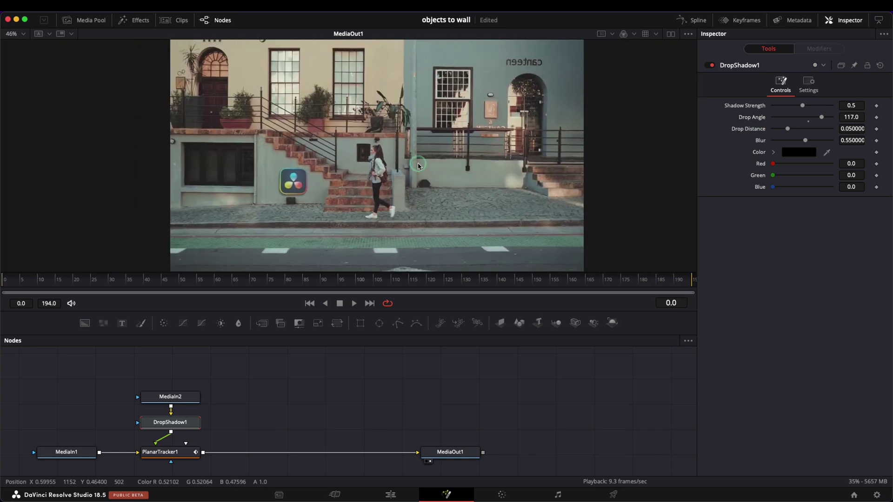
scroll(418, 163, down, 1)
- Paste a copy of the street footage node MediaIn1 as MediaIn1_1
scroll(263, 428, down, 3)
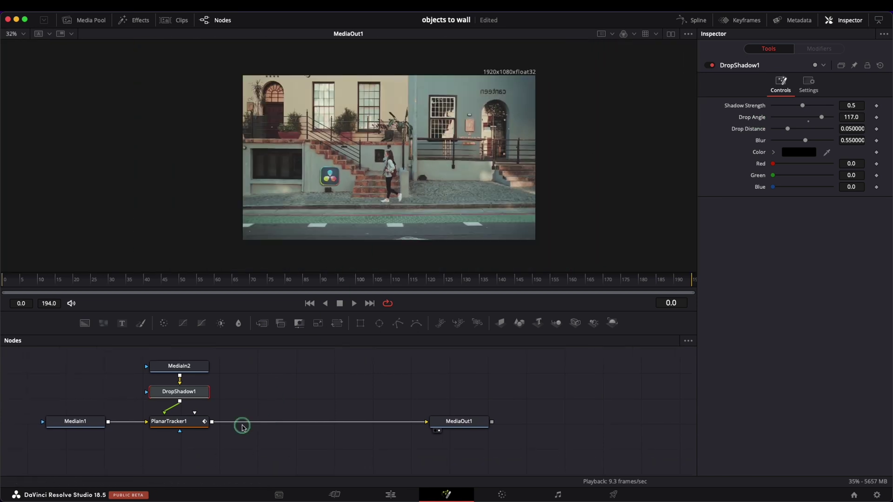
click(90, 424)
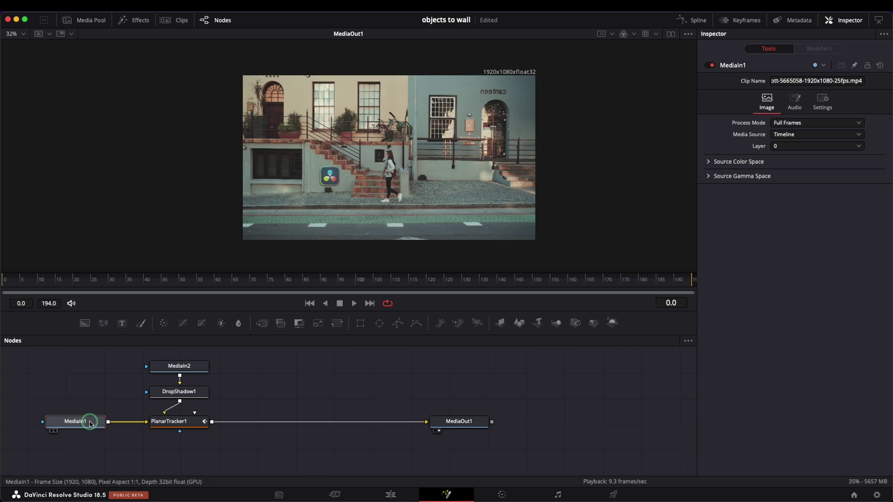
click(98, 450)
key(ctrl+v)
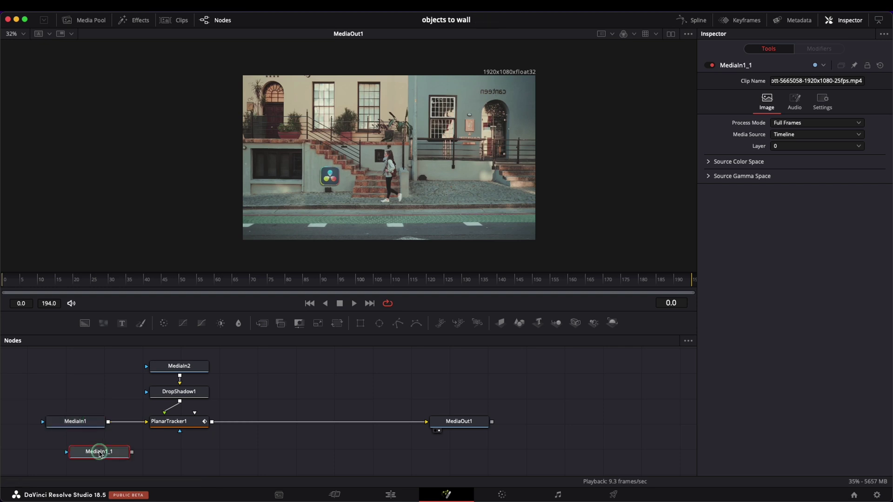
drag(98, 451, 265, 422)
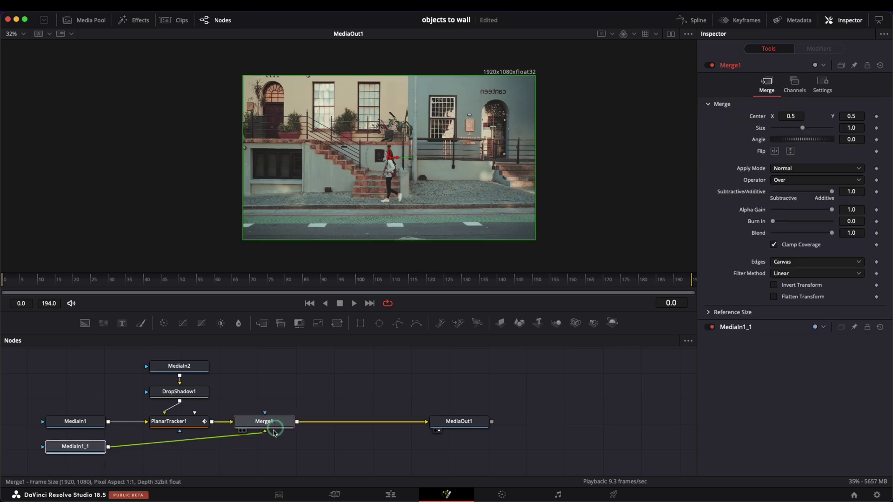
- Link MediaIn1_1 through a new Merge1 placed between PlanarTracker1 and MediaOut1
click(64, 450)
drag(64, 450, 231, 465)
click(164, 453)
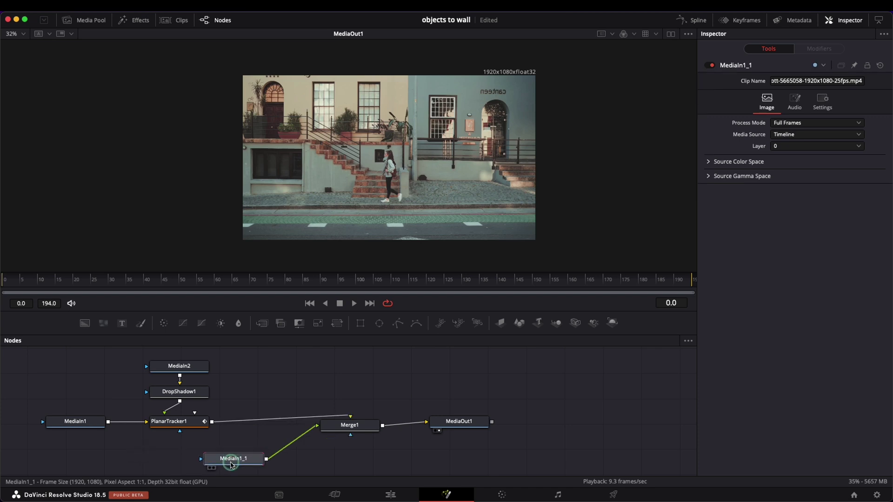
key(shift+space)
- Add MagicMask1 after MediaIn1_1 and draw an add stroke down the walking woman's body
text(magic)
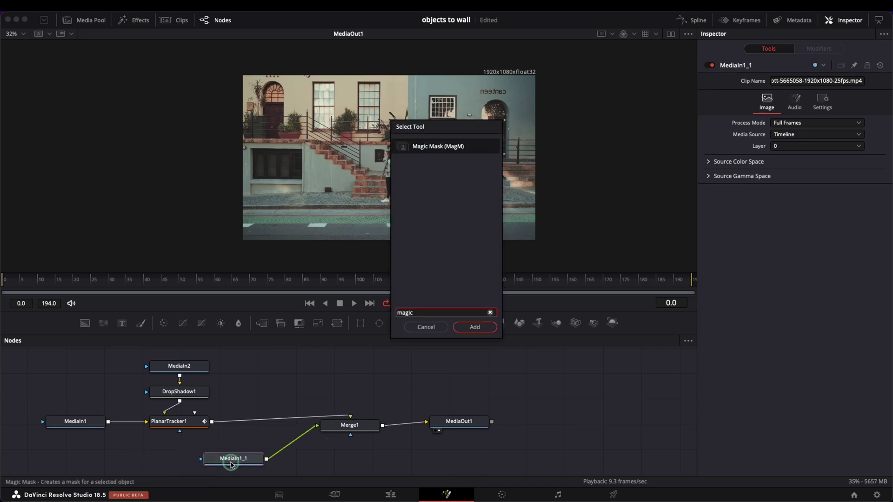
key(Return)
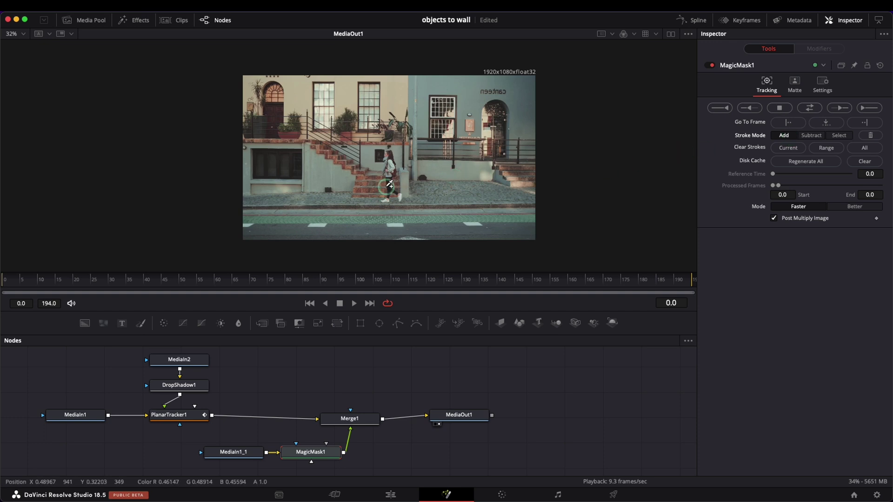
scroll(390, 185, up, 2)
scroll(390, 185, up, 2)
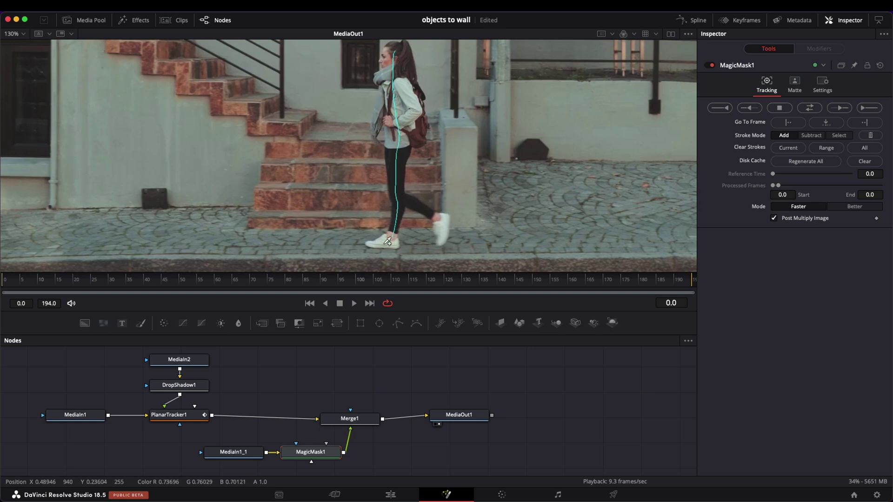
drag(376, 241, 370, 245)
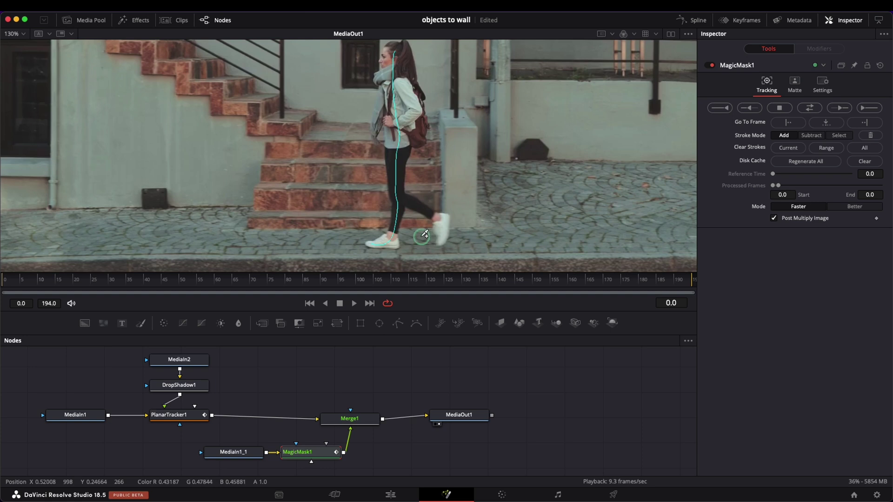
scroll(425, 235, down, 3)
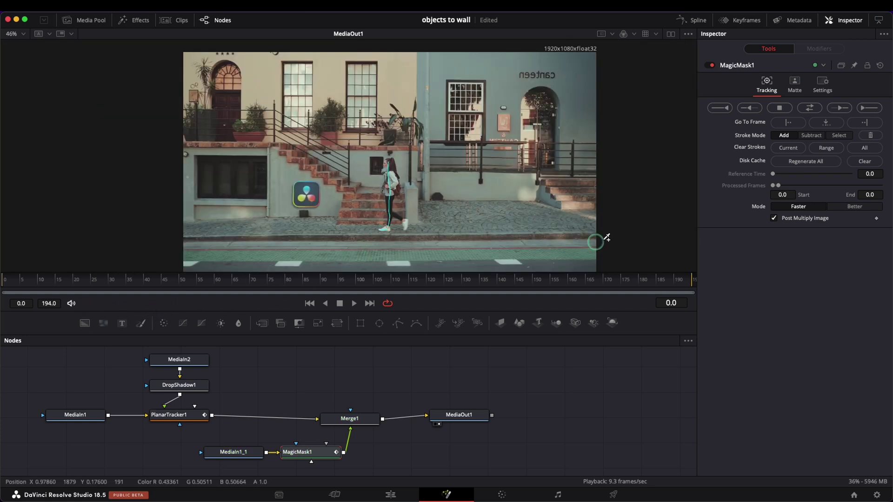
- Track MagicMask1 bidirectionally so the woman's mask follows her through the clip
click(810, 108)
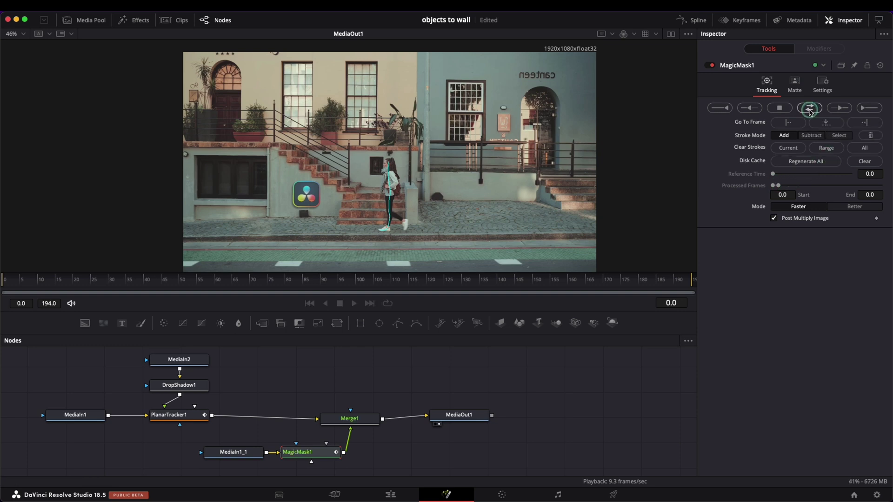